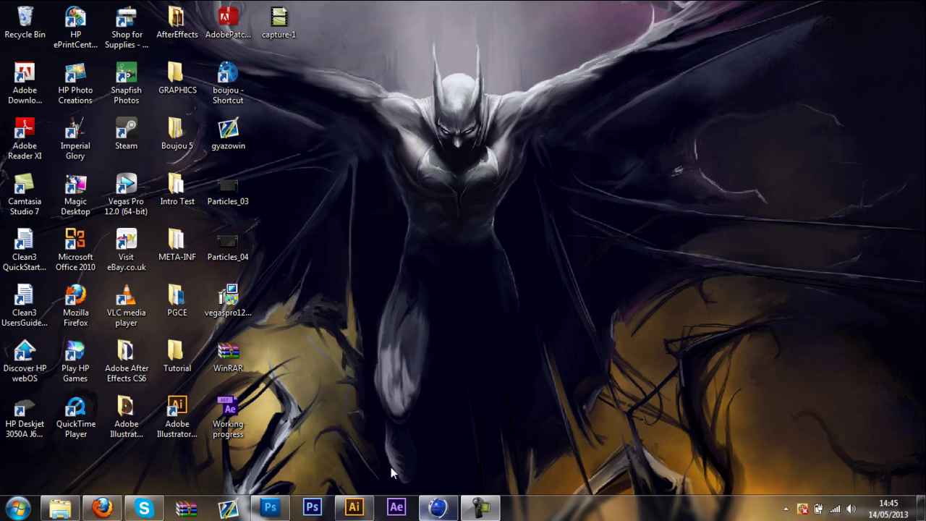
- Switch to CINEMA 4D, collapse the Null.2 group and hide it in both the viewport and renders
click(438, 508)
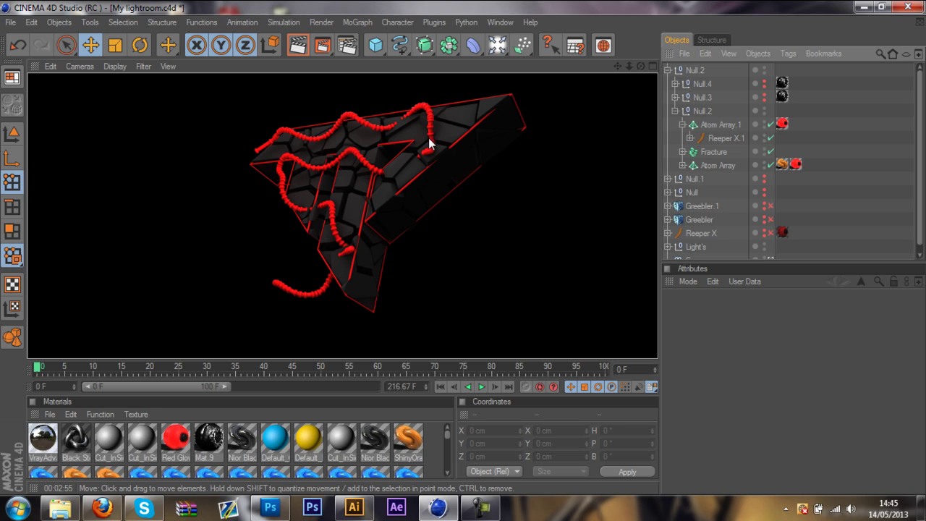
click(691, 70)
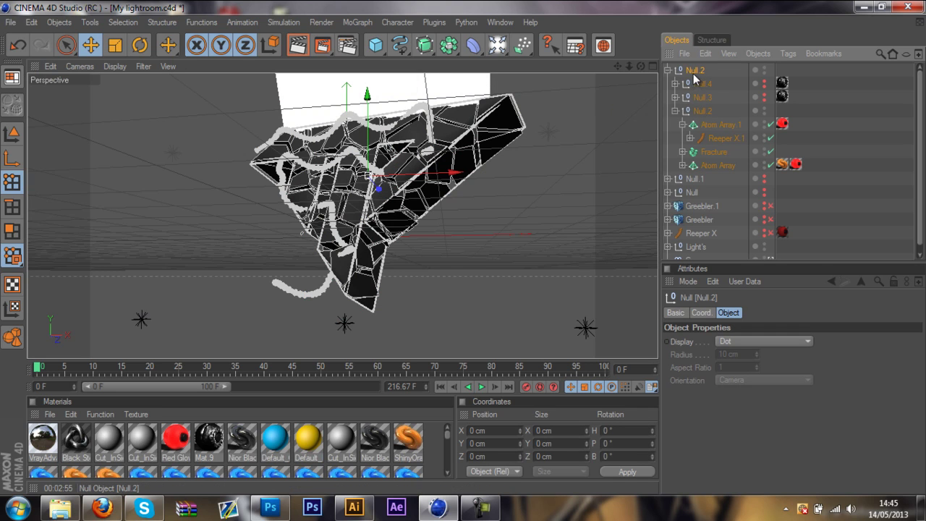
click(667, 70)
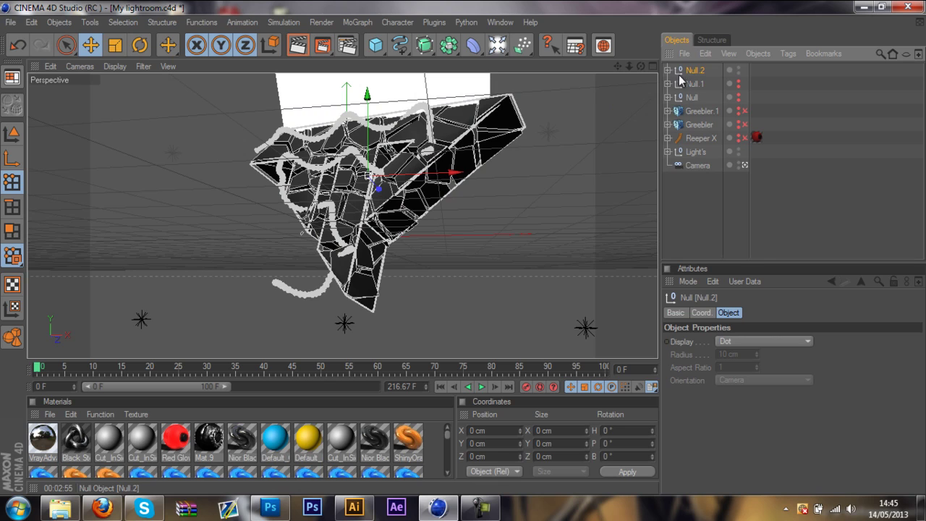
click(738, 68)
click(693, 183)
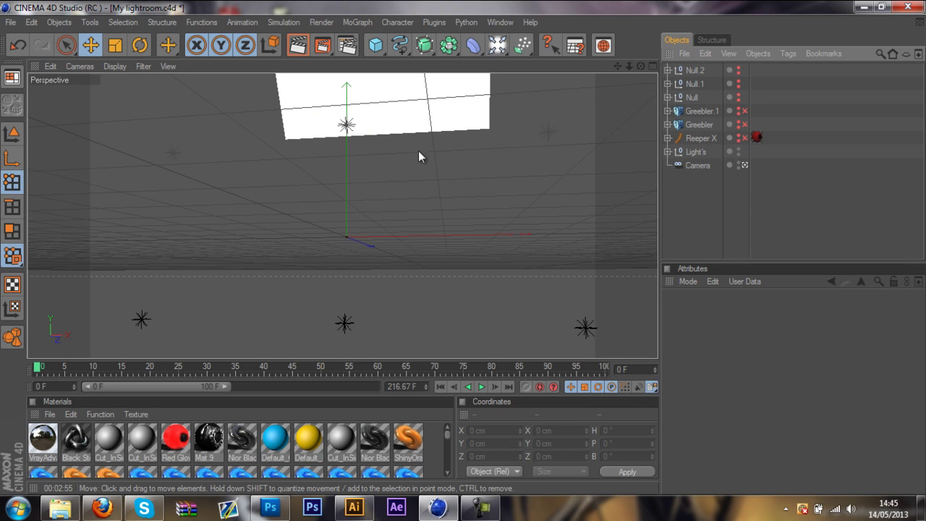
- Start merging an external file into the current scene
click(11, 22)
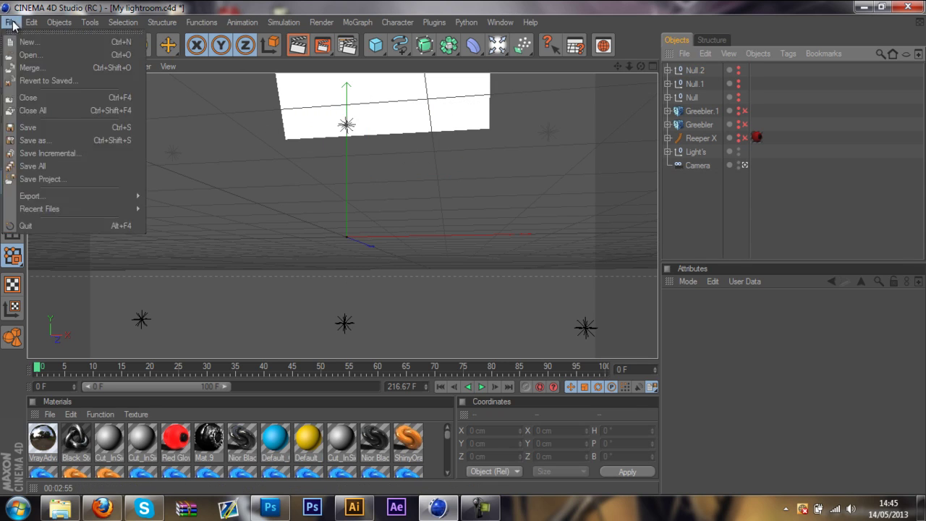
click(29, 67)
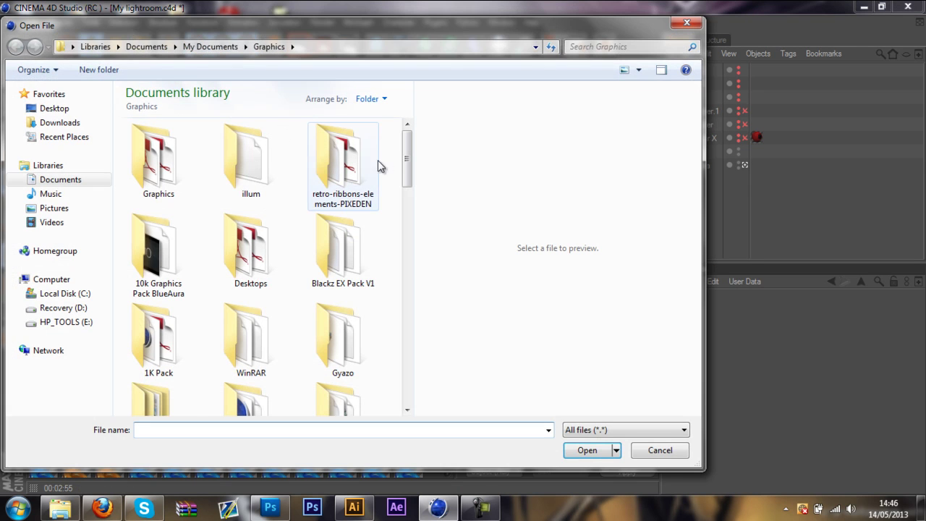
- Look through the GRAPHICS and AfterEffects folders on the Desktop for the Illustrator text file
click(53, 109)
drag(407, 143, 374, 282)
scroll(369, 300, down, 3)
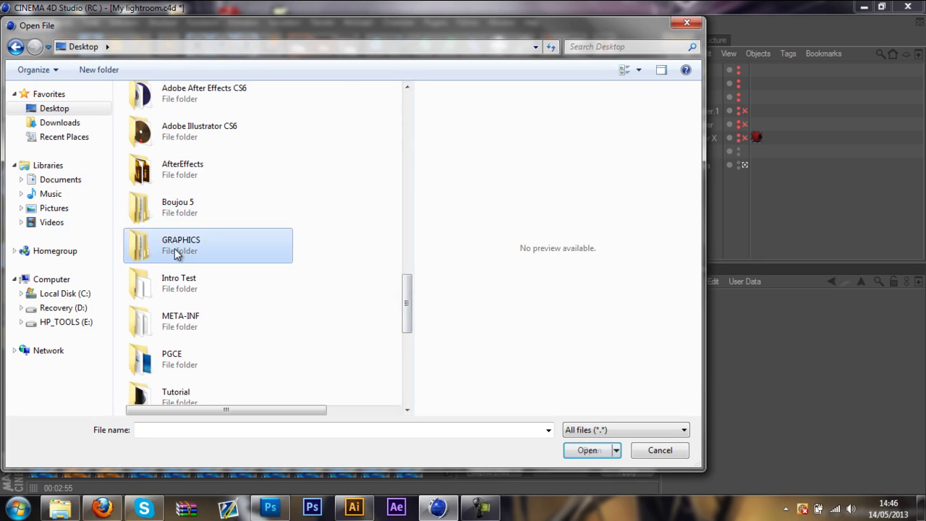
double_click(236, 261)
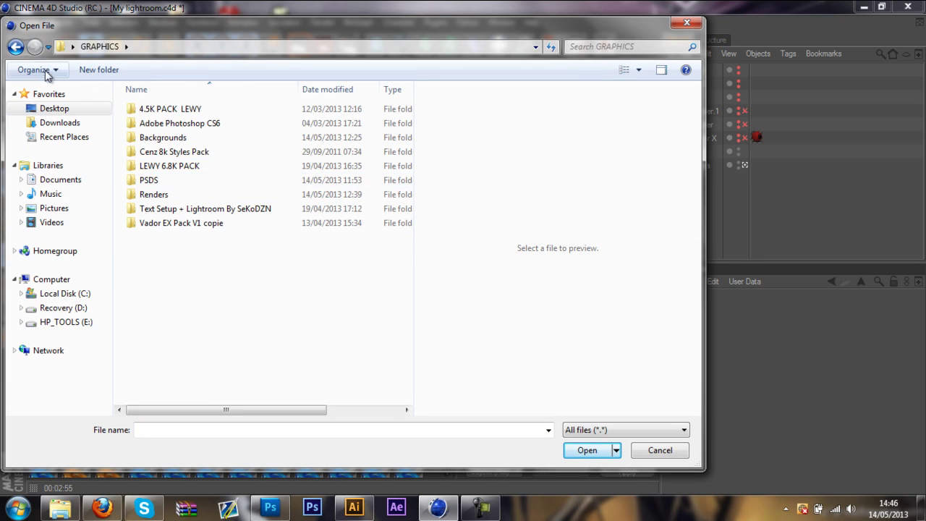
click(16, 47)
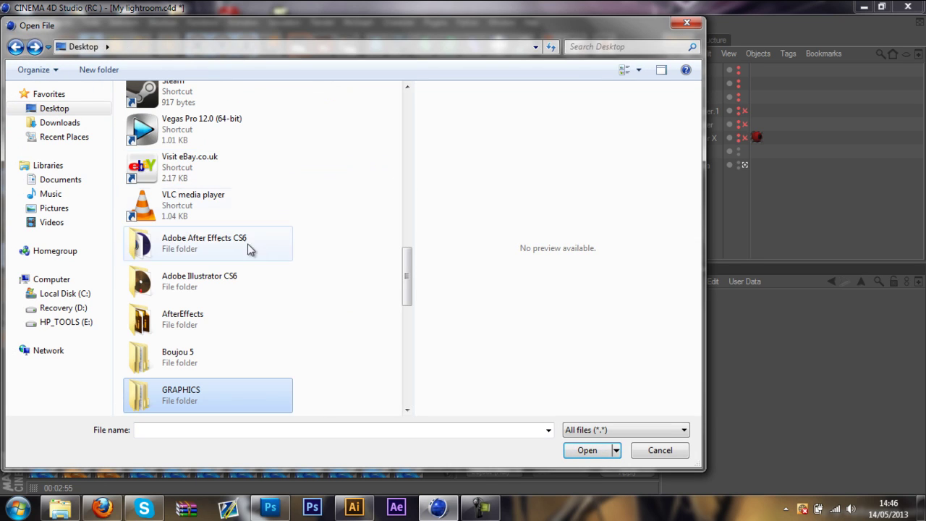
double_click(181, 328)
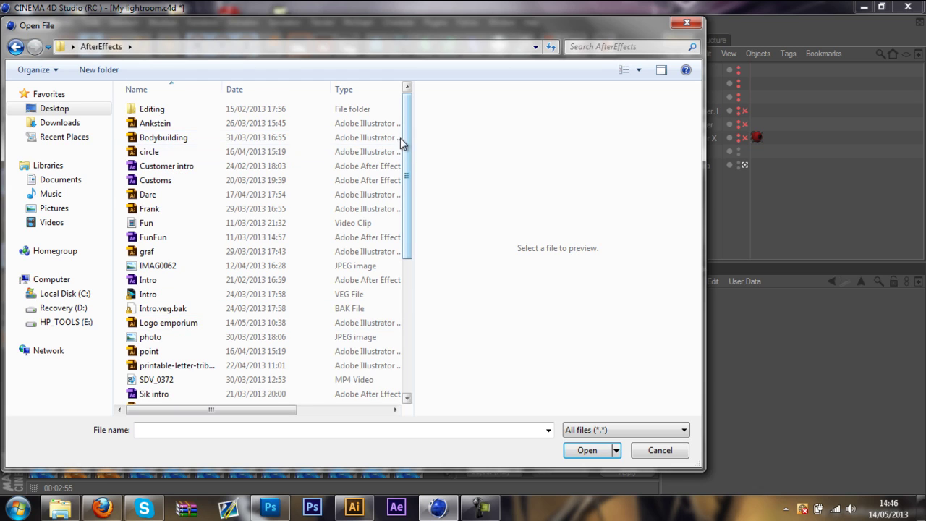
click(151, 200)
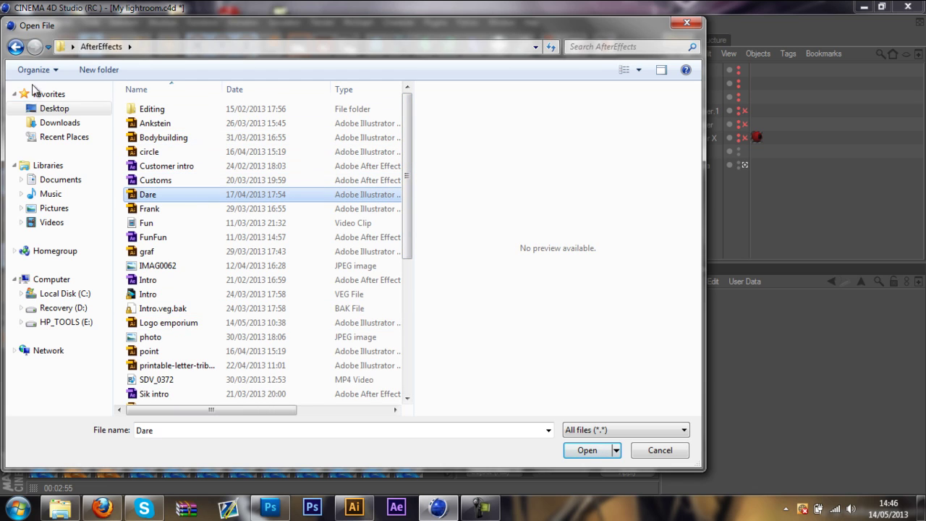
click(16, 47)
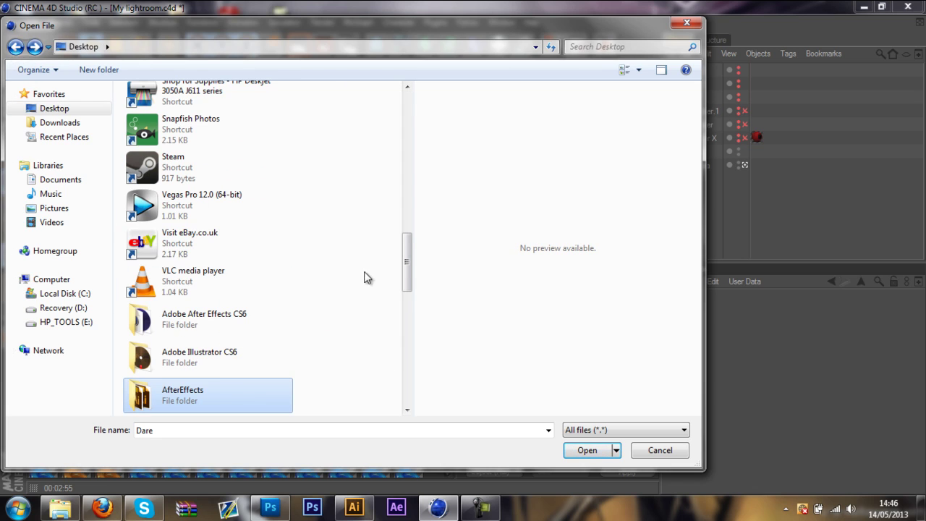
- Browse the Documents library to the nested Graphics folder and locate the ZeroDesigns Graphics Pack folder
click(49, 180)
double_click(154, 180)
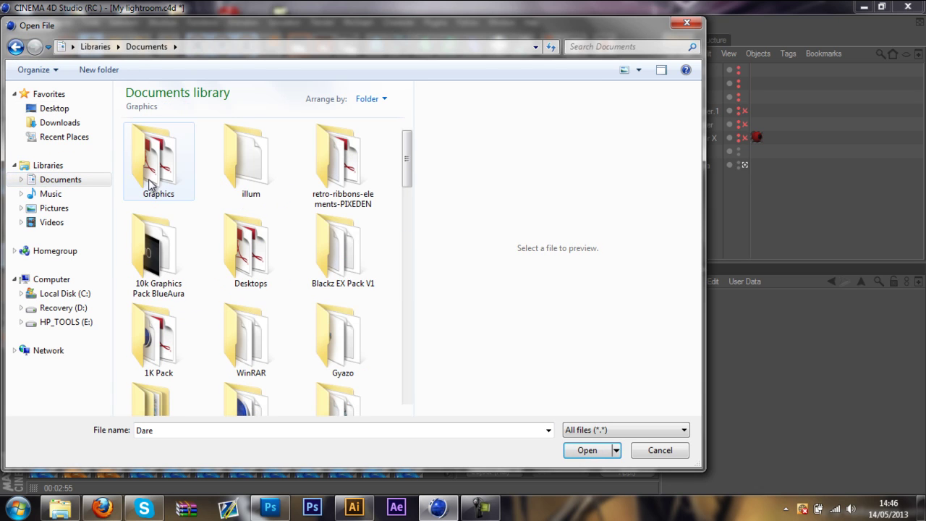
double_click(179, 166)
drag(409, 173, 386, 277)
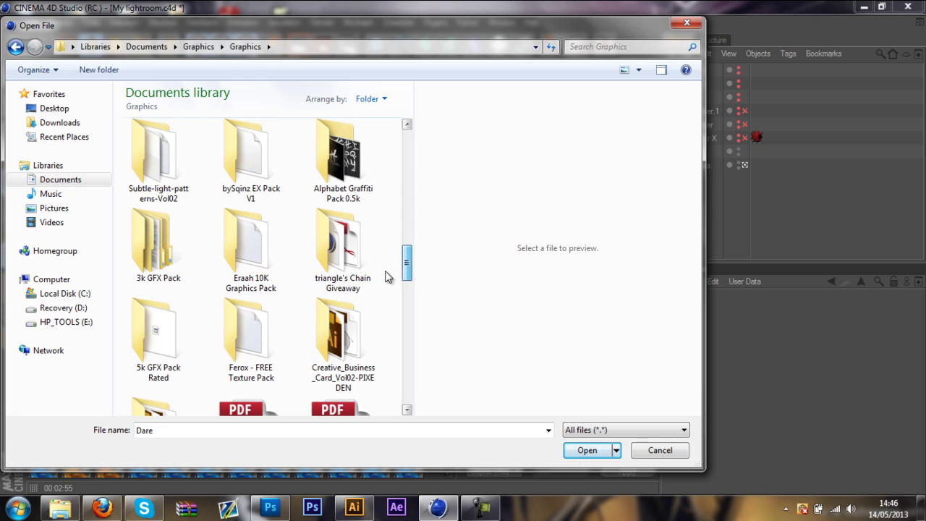
click(253, 262)
key(z)
key(z)
key(z)
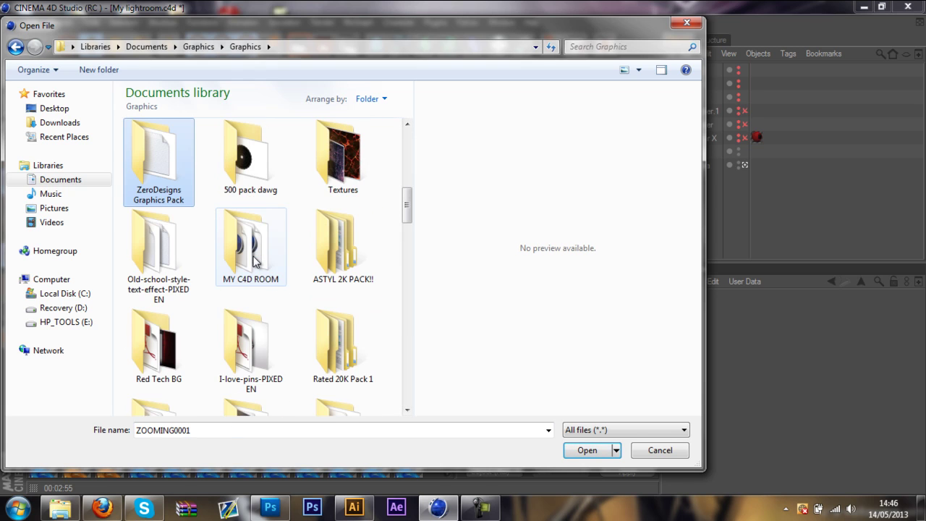
- Merge the "dare text" Illustrator file from the pack's Ai folder, keeping the import scale of 1 centimeter
double_click(179, 155)
double_click(224, 217)
click(166, 177)
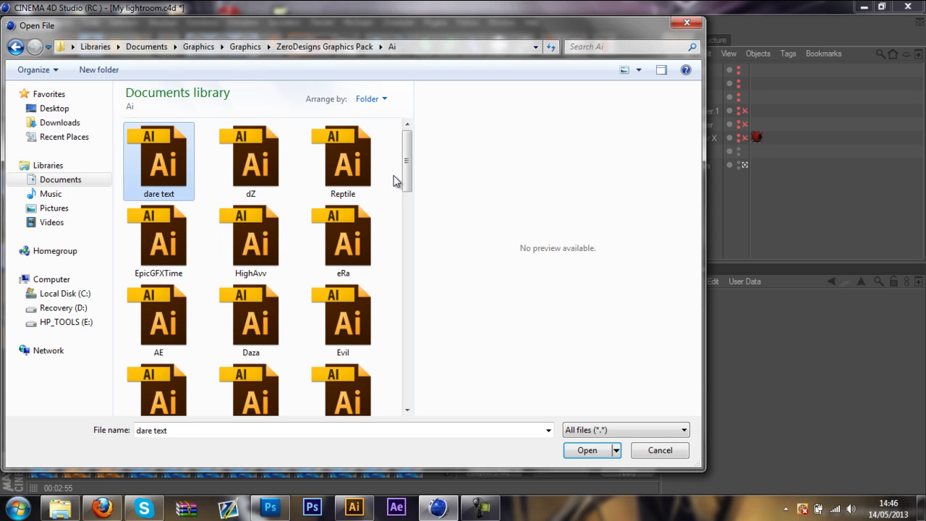
scroll(409, 180, down, 1)
click(586, 450)
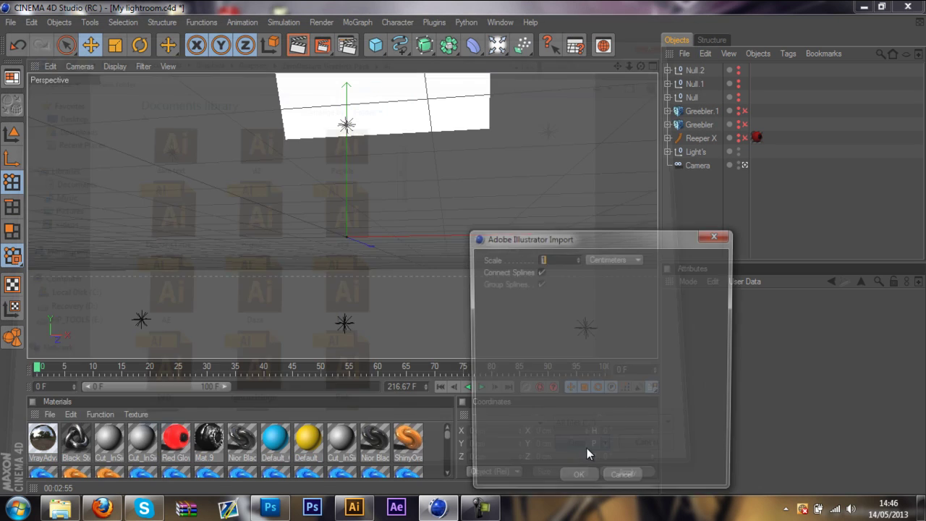
click(565, 483)
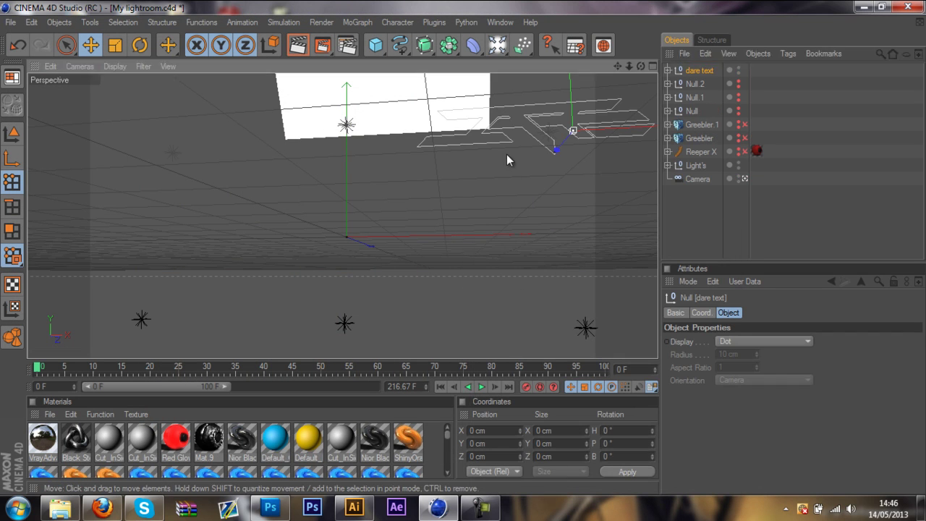
- Enlarge the imported dare text outline and bring it closer to the scene's origin
click(115, 45)
drag(450, 162, 471, 252)
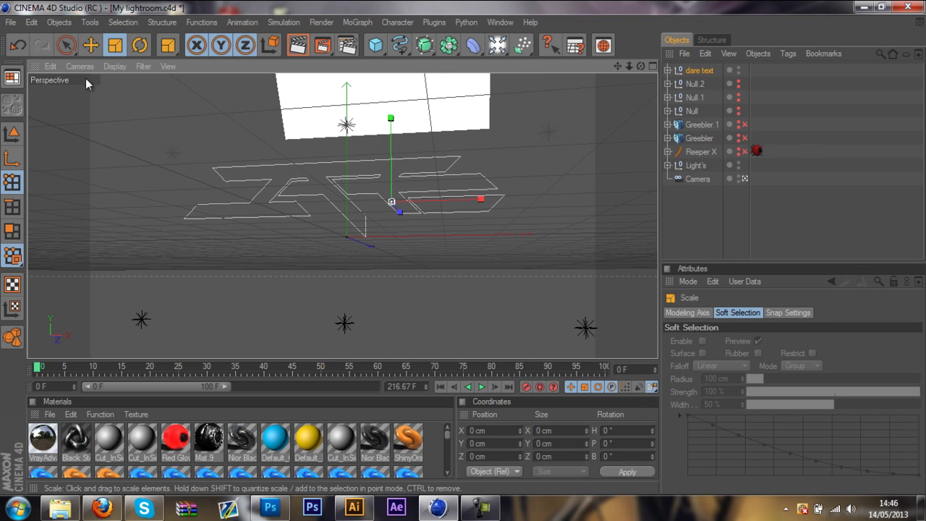
key(e)
- Take Path 1 and Path 2 out of the dare text null and delete the empty null
click(667, 71)
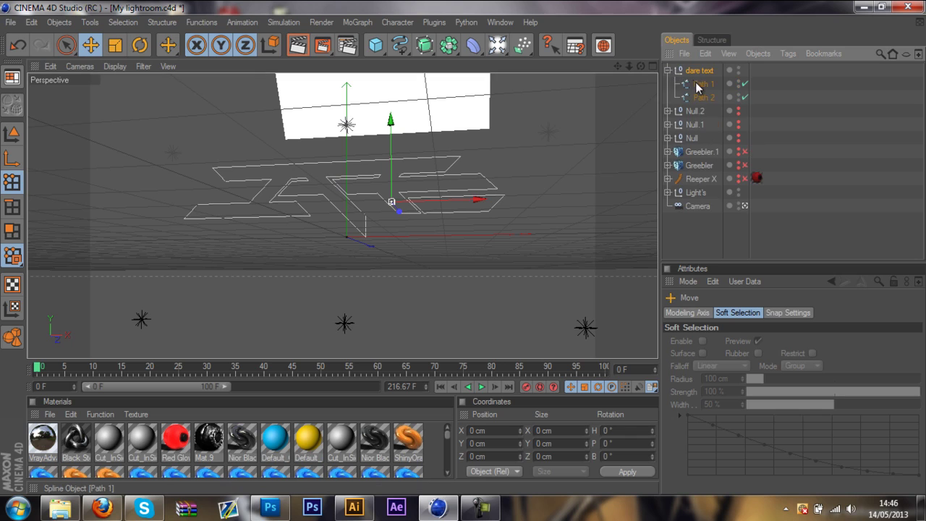
click(702, 84)
shift+click(702, 97)
drag(705, 95, 704, 68)
click(687, 96)
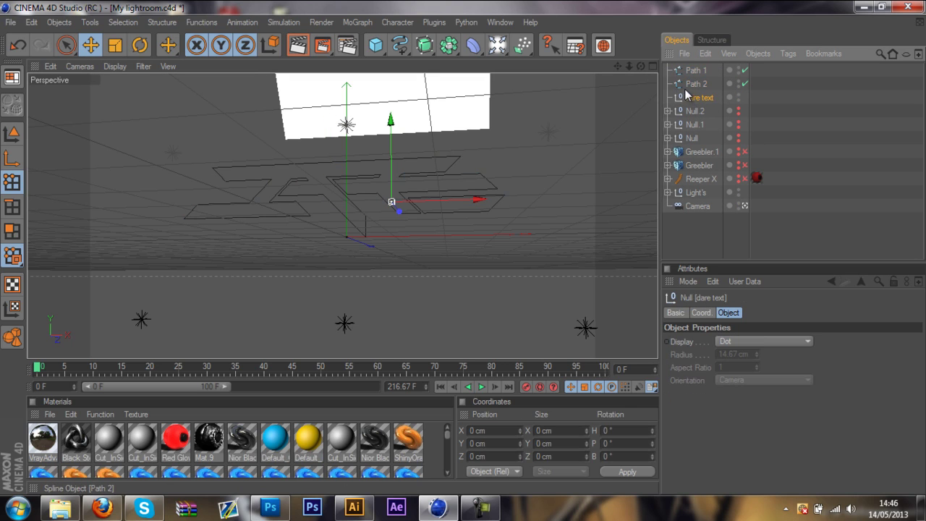
key(Delete)
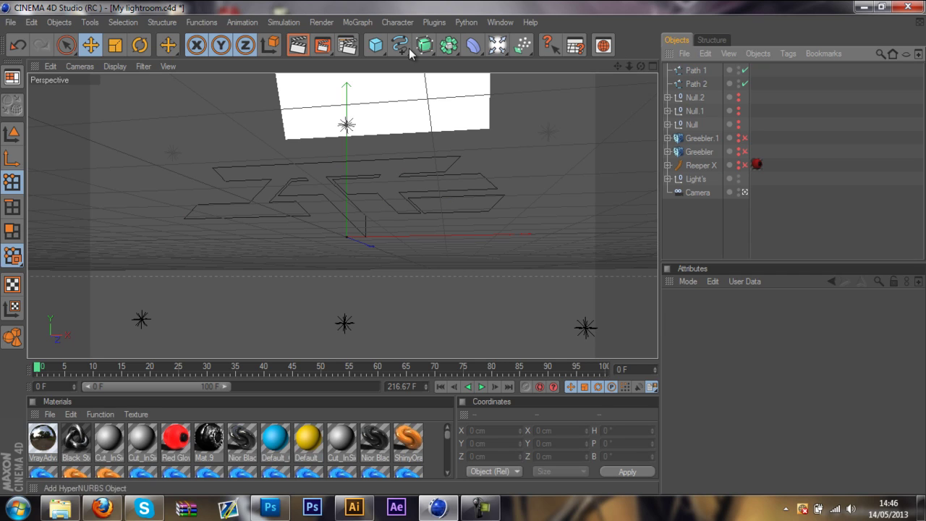
- Add an Extrude NURBS object and make Path 1 its child
click(692, 71)
drag(429, 47, 557, 55)
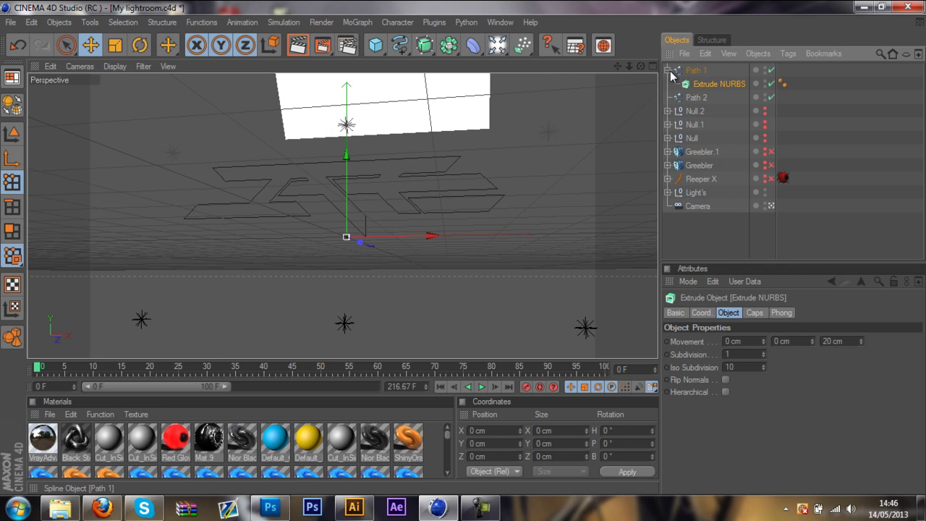
drag(705, 84, 698, 67)
click(695, 73)
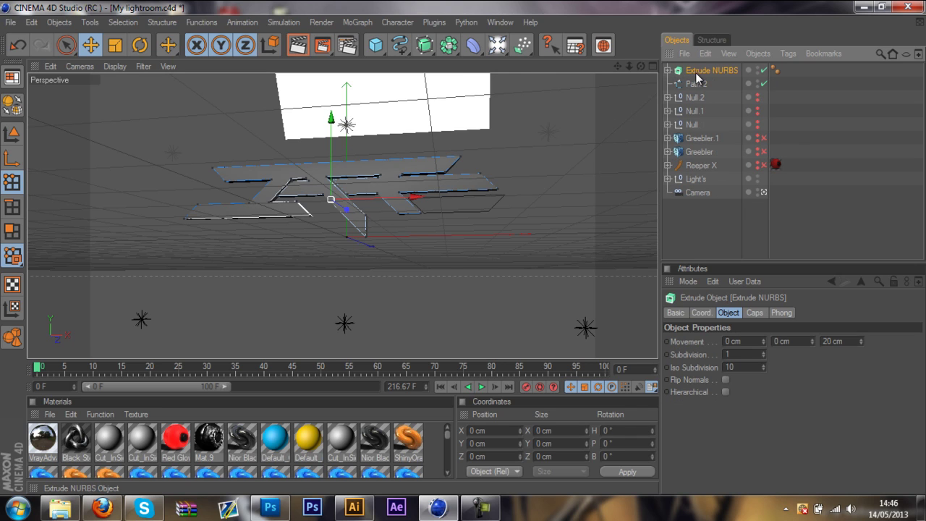
- Add a second Extrude NURBS object and make Path 2 its child
drag(431, 48, 546, 64)
drag(701, 98, 703, 71)
click(671, 75)
click(667, 71)
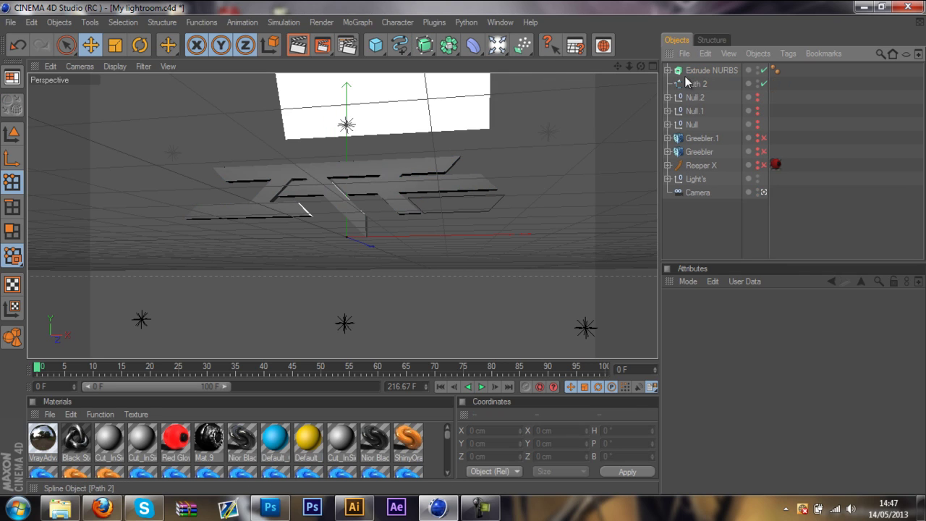
click(667, 71)
drag(711, 66, 706, 68)
click(701, 110)
click(668, 70)
click(667, 84)
- Set the Z extrusion movement of both Extrude NURBS objects to 80 cm
ctrl+click(694, 84)
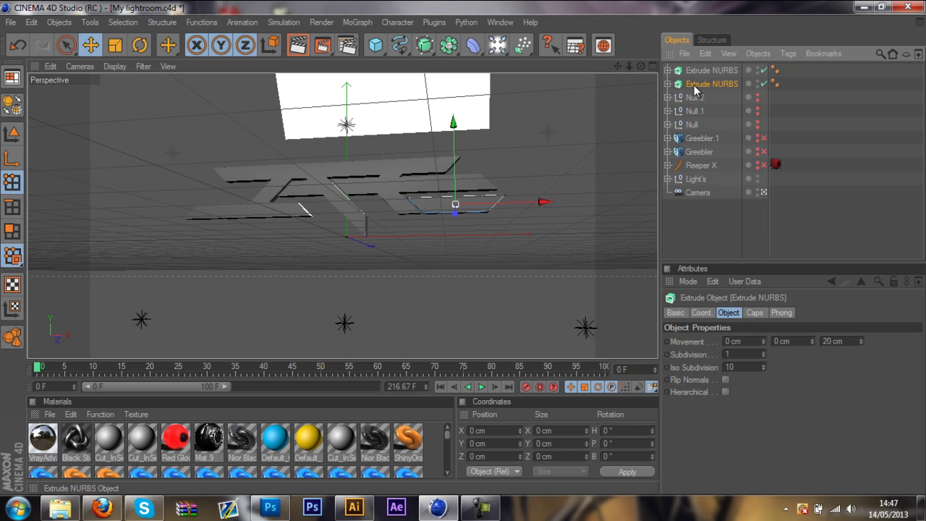
double_click(832, 340)
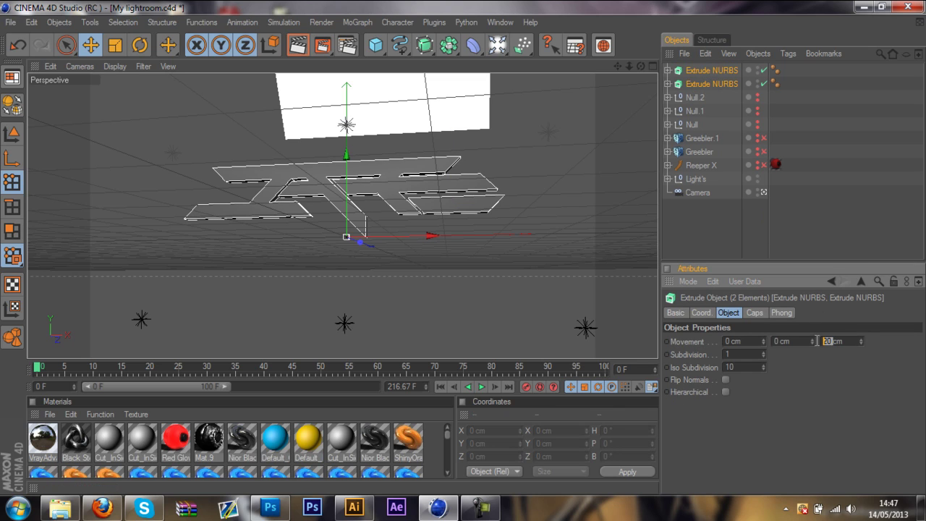
text(80)
key(Return)
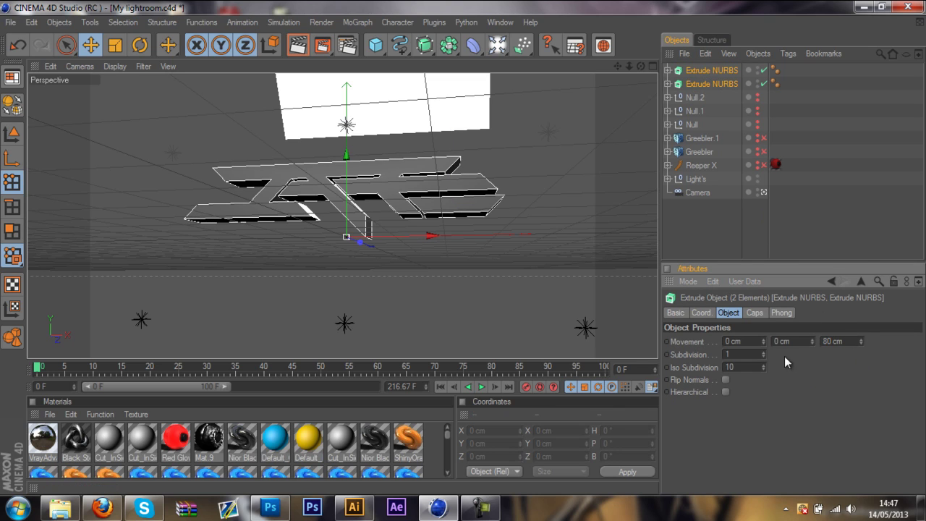
- Give both Extrude NURBS objects start and end Fillet Caps with a radius of 1 cm
click(754, 313)
click(743, 338)
click(729, 378)
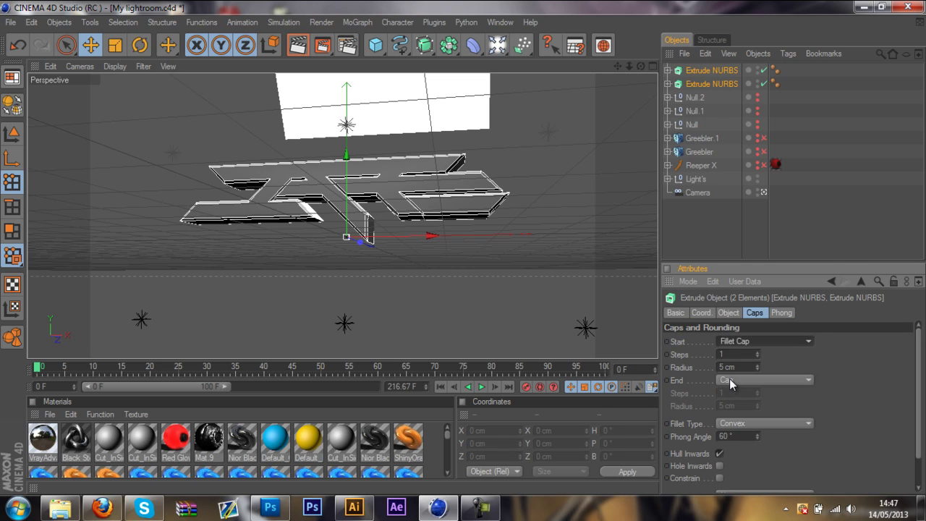
click(734, 429)
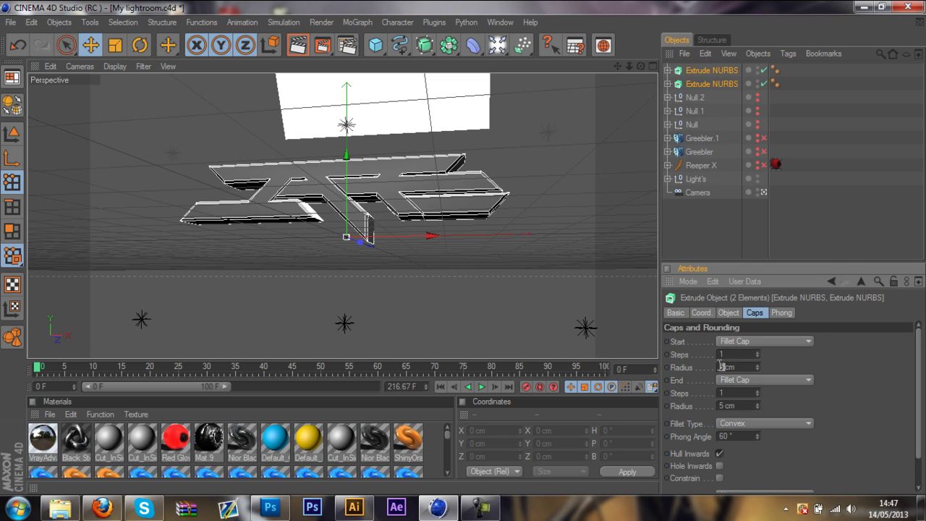
text(1)
key(Return)
key(Tab)
key(Tab)
text(1)
key(Return)
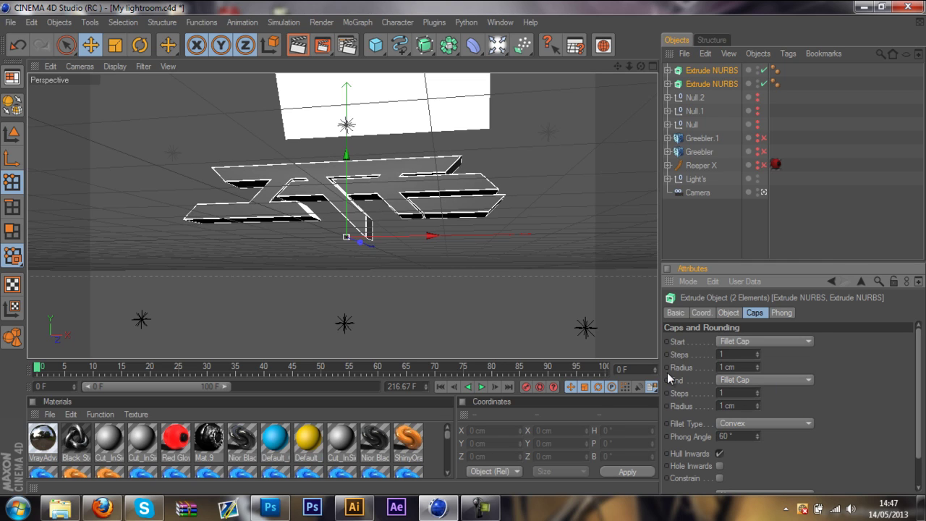
click(683, 217)
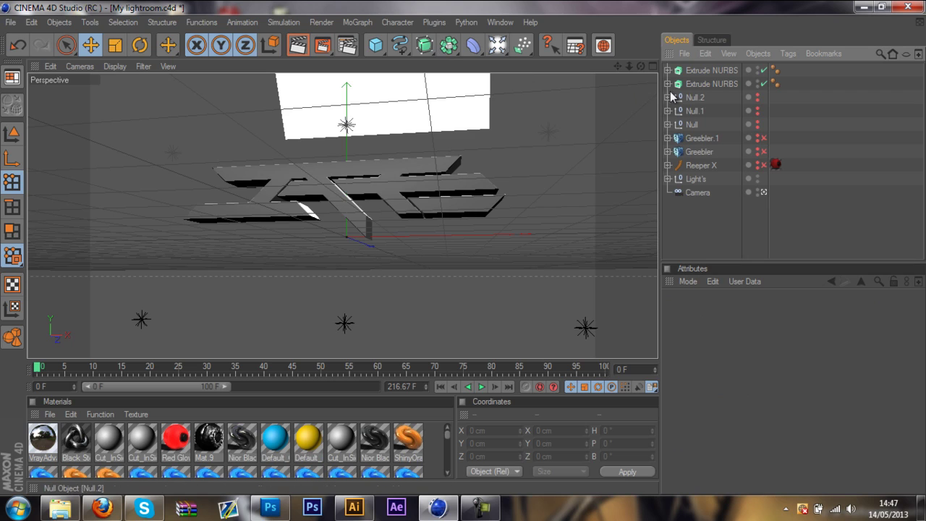
- Duplicate both Extrude NURBS objects and add an Atom Array object to the scene
click(709, 83)
ctrl+click(713, 70)
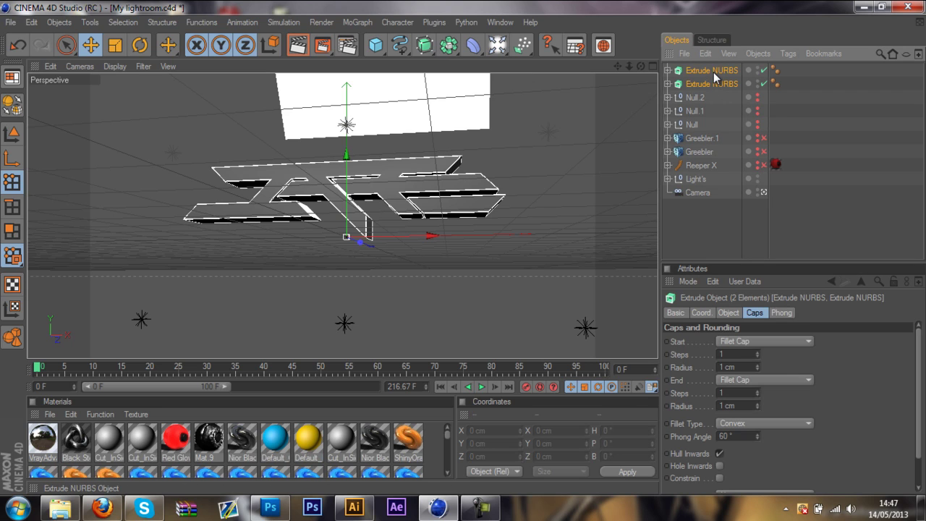
key(ctrl+c)
key(ctrl+v)
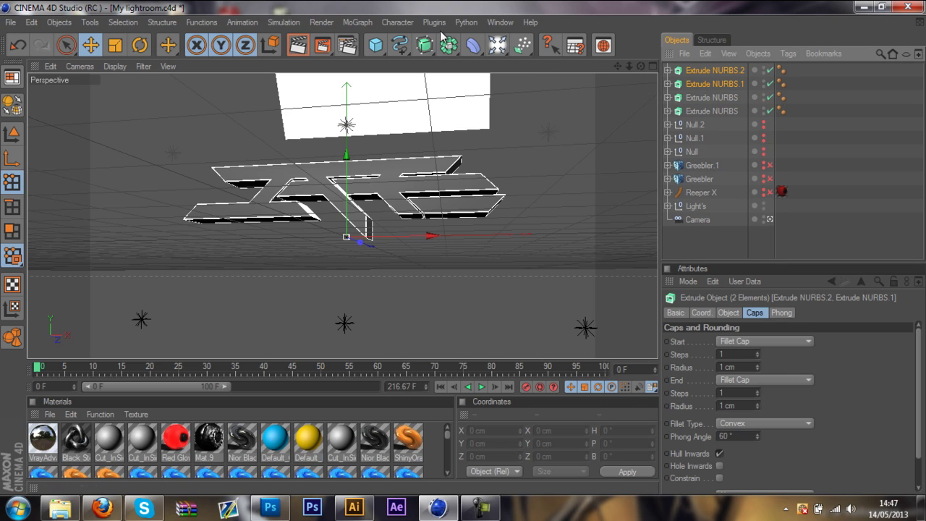
drag(449, 44, 571, 107)
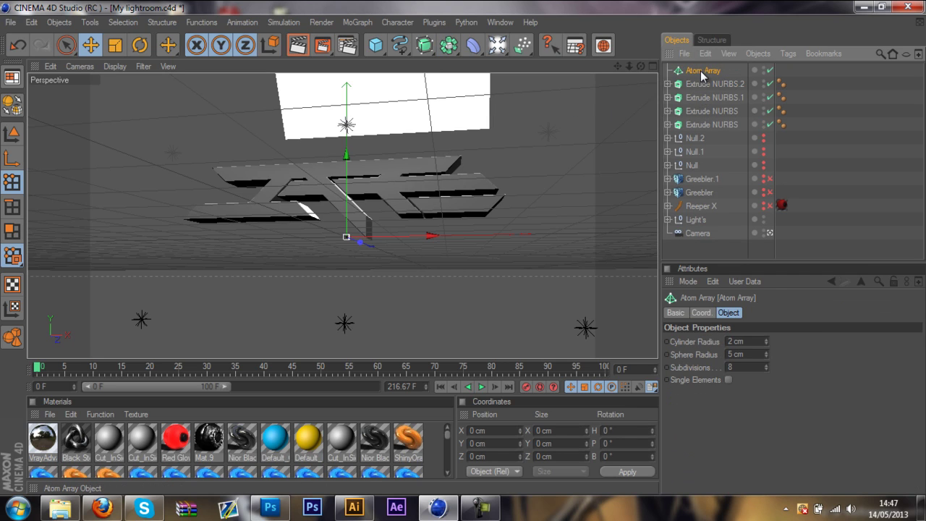
- Duplicate the Atom Array and make each of the two duplicated Extrude NURBS objects the child of one array
ctrl+drag(701, 72, 700, 79)
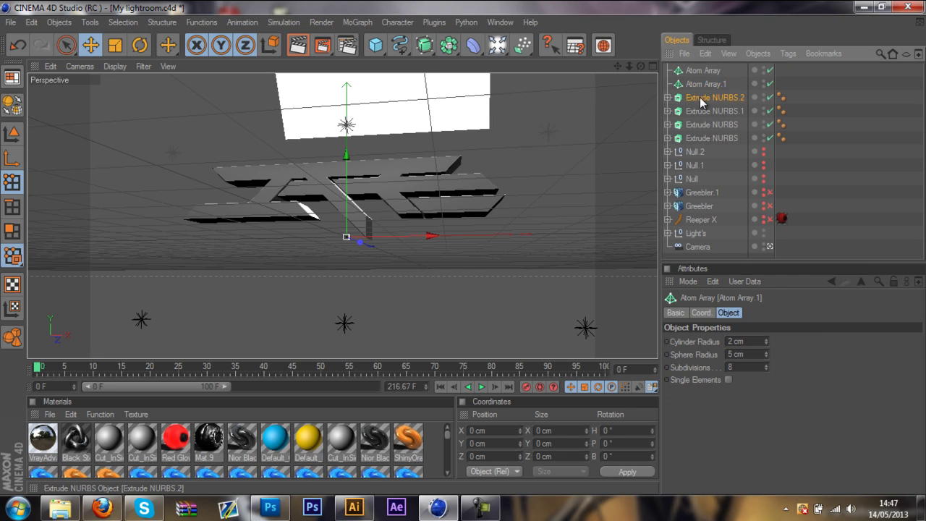
mouse_move(704, 86)
mouse_down()
mouse_move(701, 71)
mouse_move(702, 98)
mouse_up()
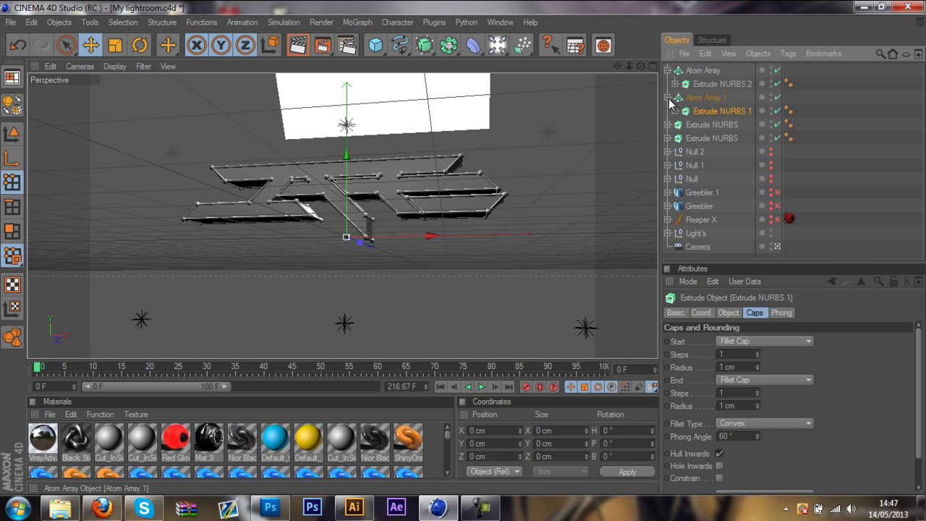
click(668, 96)
click(680, 97)
click(667, 70)
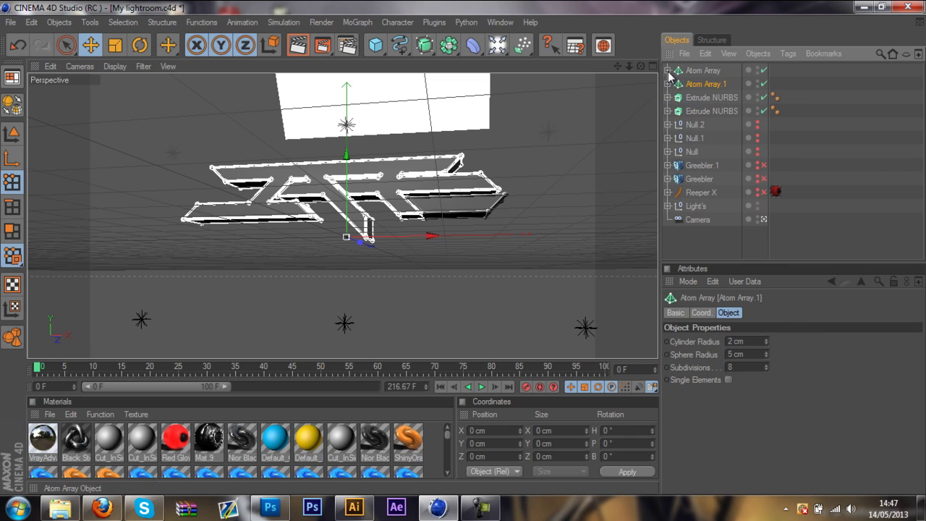
- Set both Atom Arrays to a cylinder radius of 1 cm and a sphere radius of 2 cm
ctrl+click(694, 71)
click(732, 340)
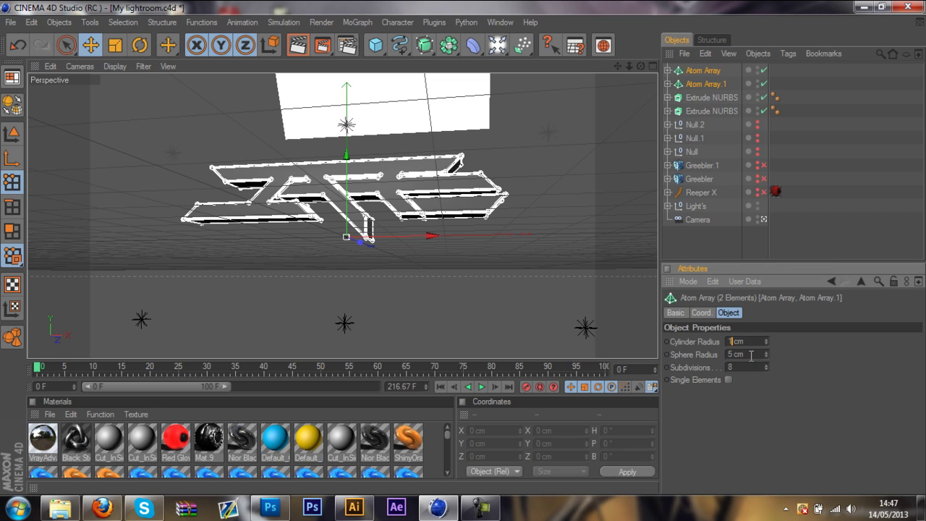
double_click(750, 354)
key(Return)
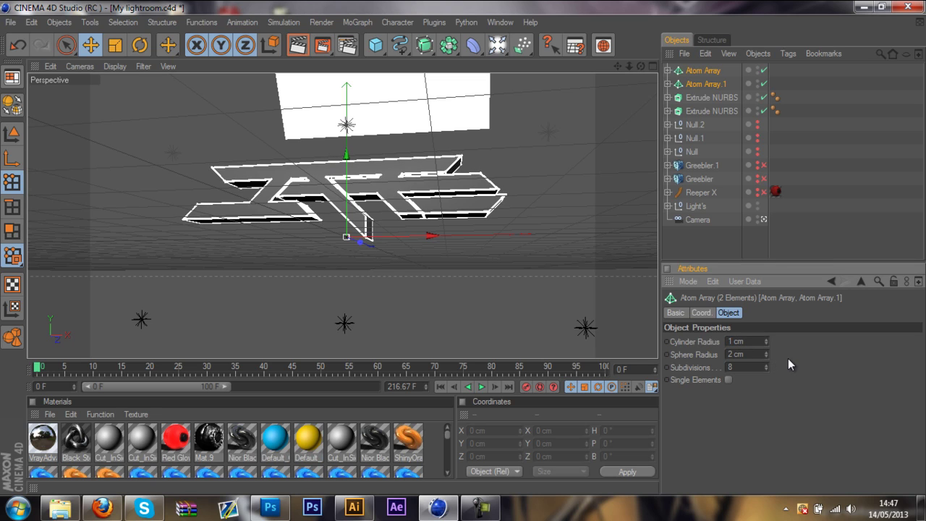
click(800, 242)
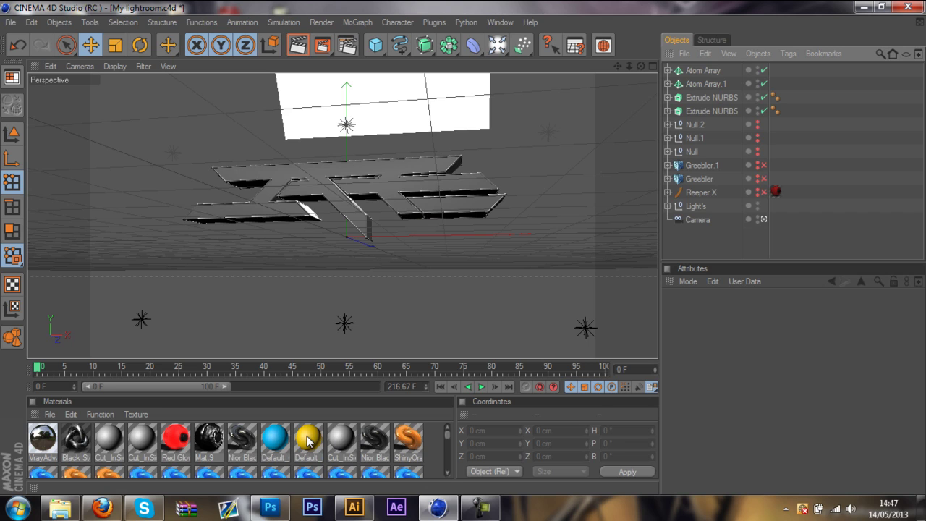
- Apply the red glow material to both Atom Arrays
scroll(307, 441, down, 3)
scroll(308, 441, down, 2)
scroll(290, 442, up, 2)
scroll(178, 448, up, 1)
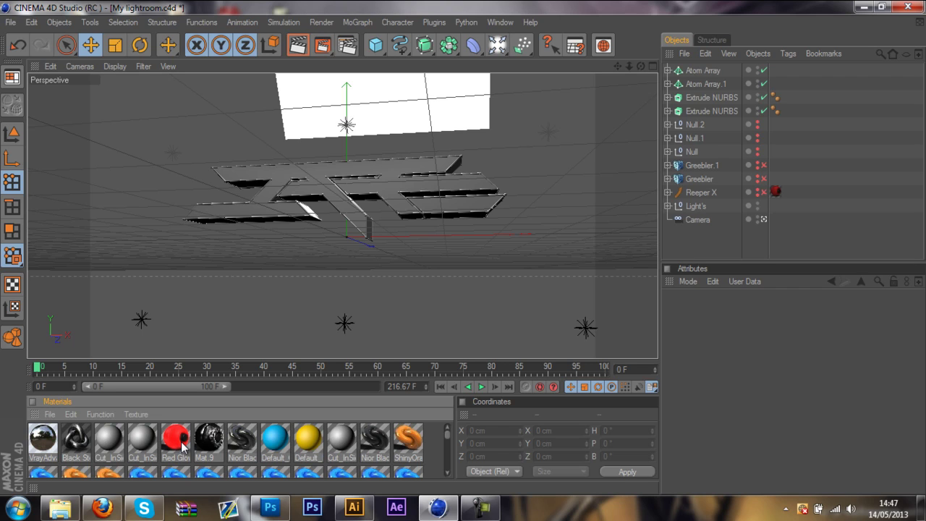
drag(181, 447, 701, 85)
ctrl+drag(771, 84, 777, 70)
click(794, 83)
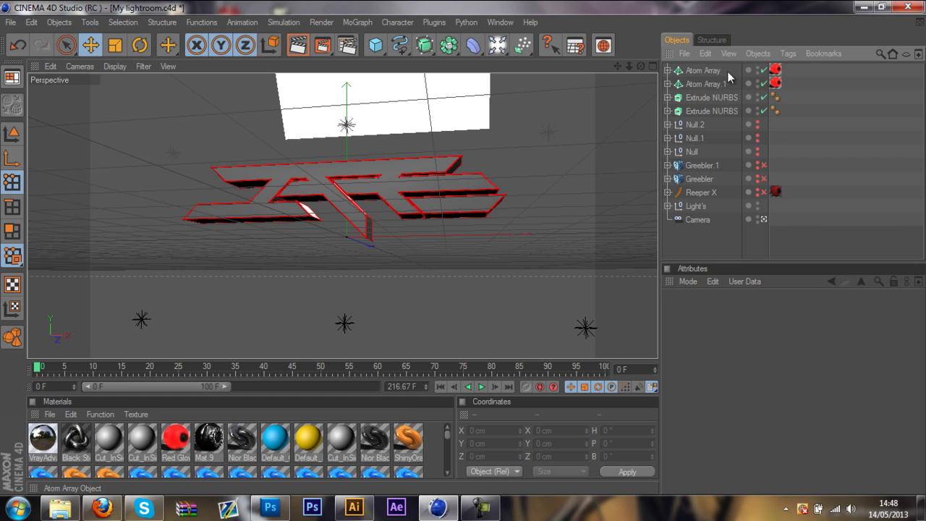
- Duplicate the two standalone Extrude NURBS objects and hide the originals
click(705, 110)
shift+click(702, 99)
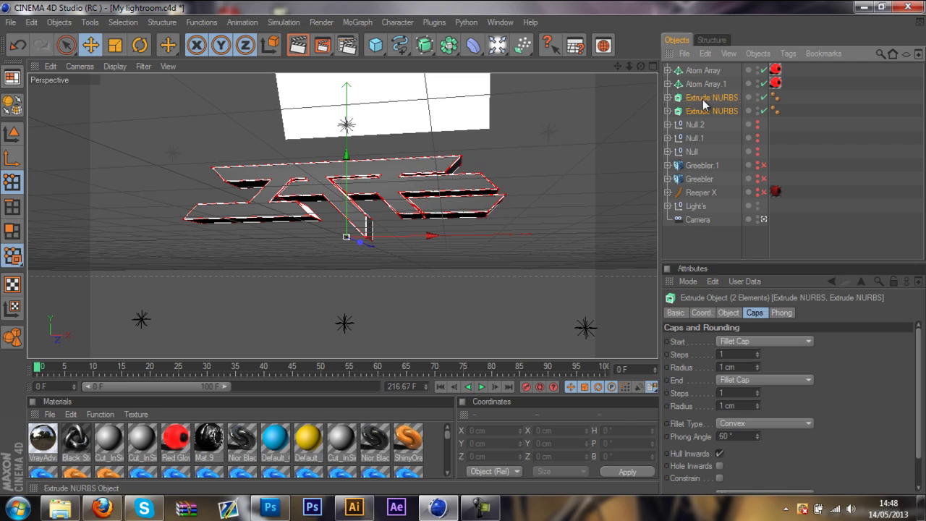
key(ctrl+c)
key(ctrl+v)
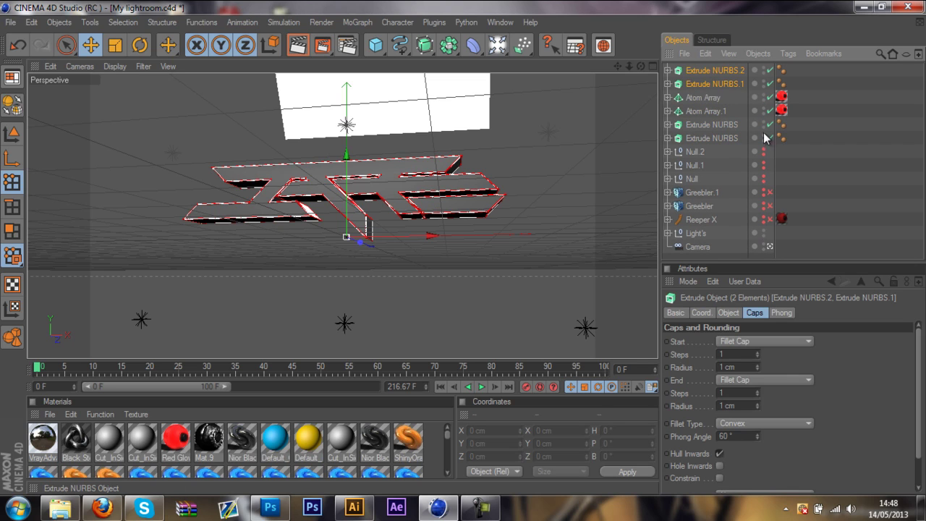
click(722, 129)
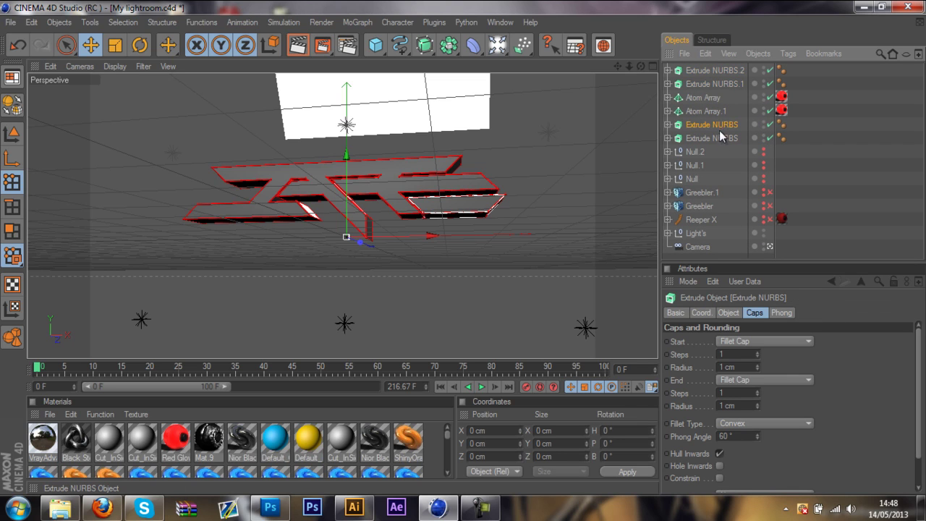
click(769, 137)
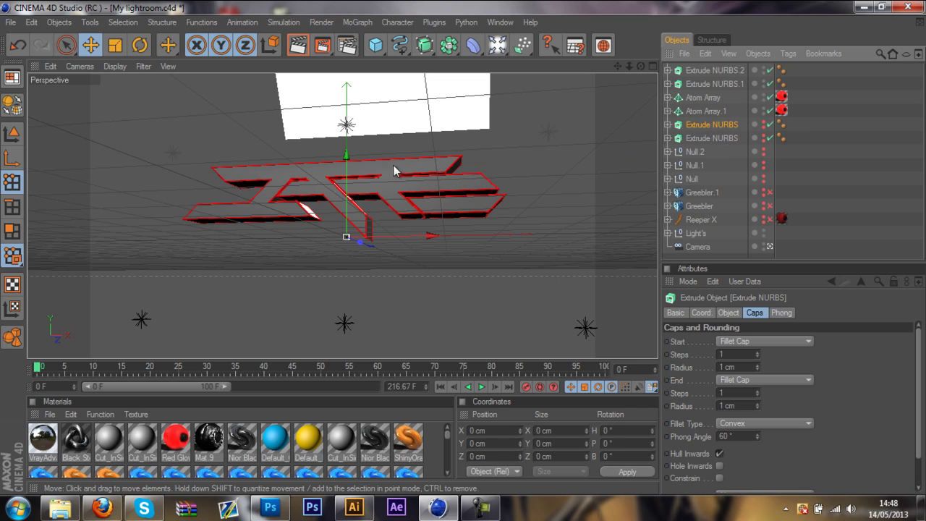
- Set up NitroBlast Main for Extrude NURBS.1 and Extrude NURBS.2 with Extreme quality and 100 pieces
click(706, 70)
ctrl+click(706, 83)
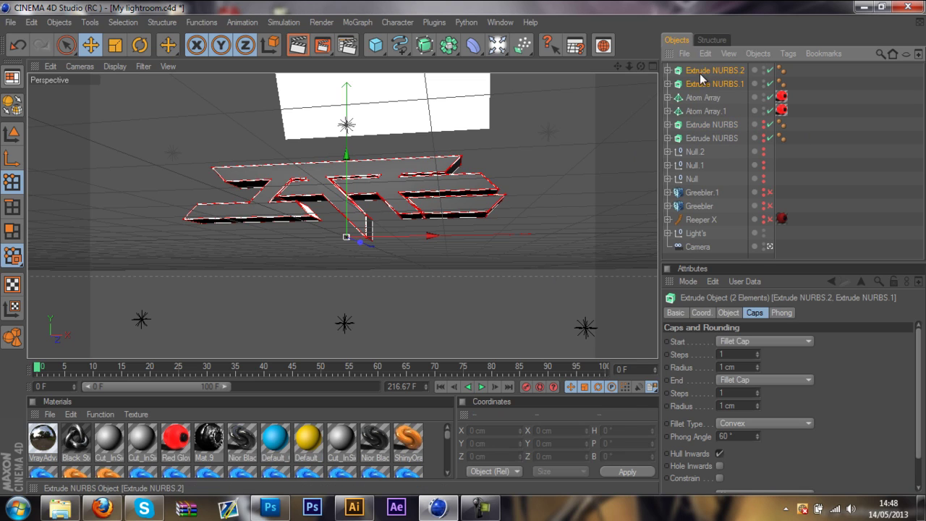
click(466, 23)
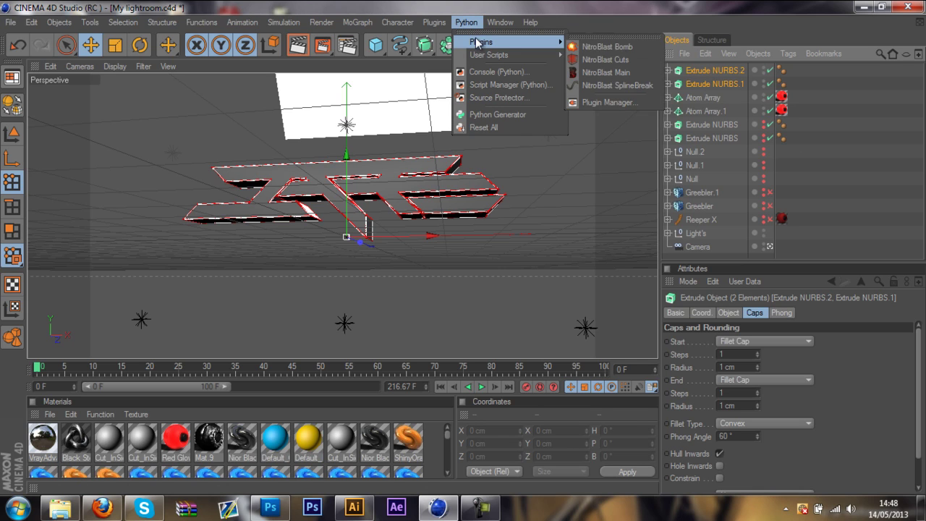
mouse_move(436, 27)
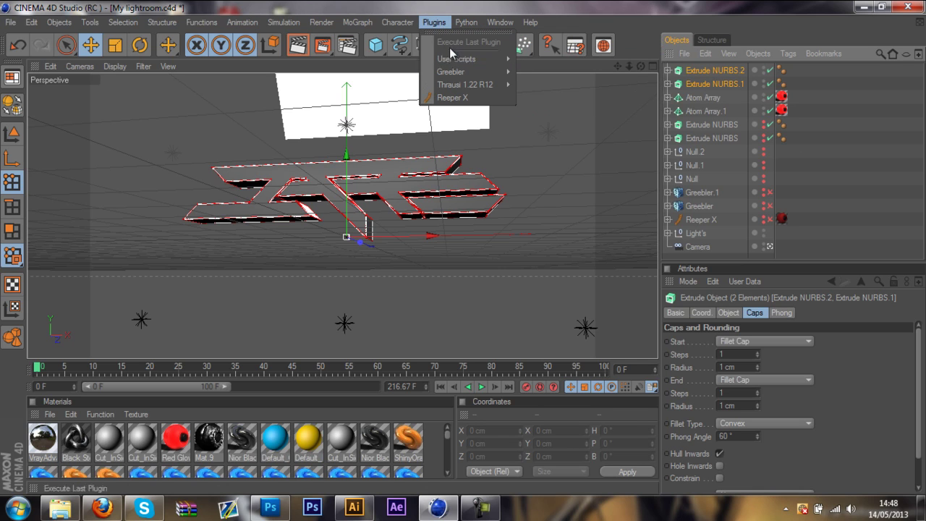
mouse_move(466, 22)
mouse_move(514, 45)
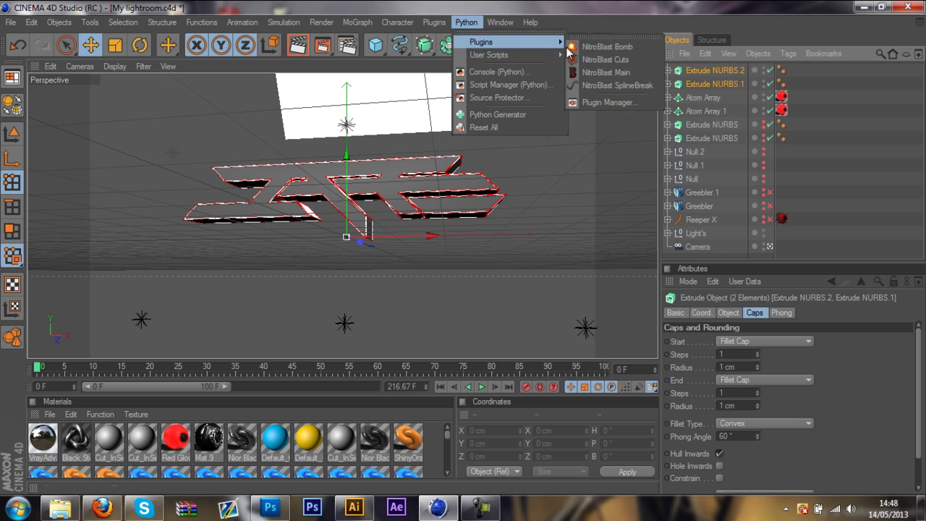
click(606, 72)
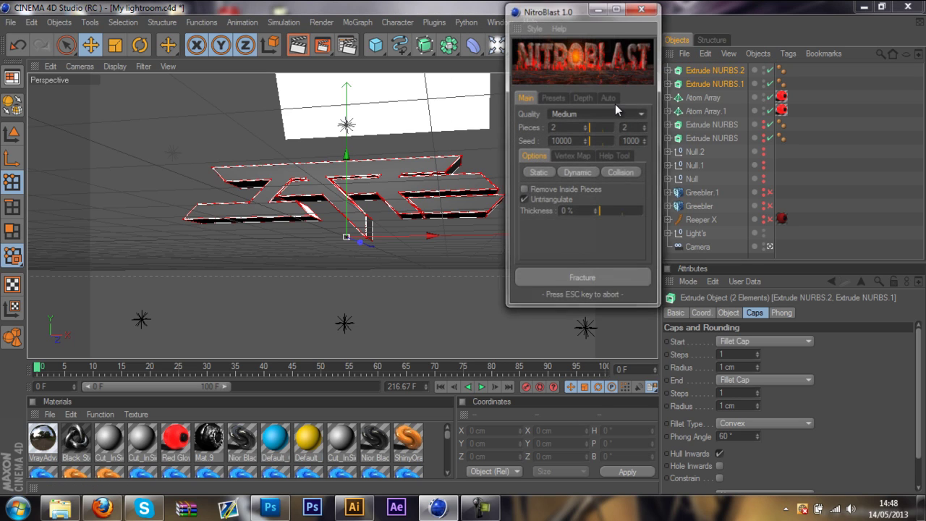
click(568, 113)
click(565, 167)
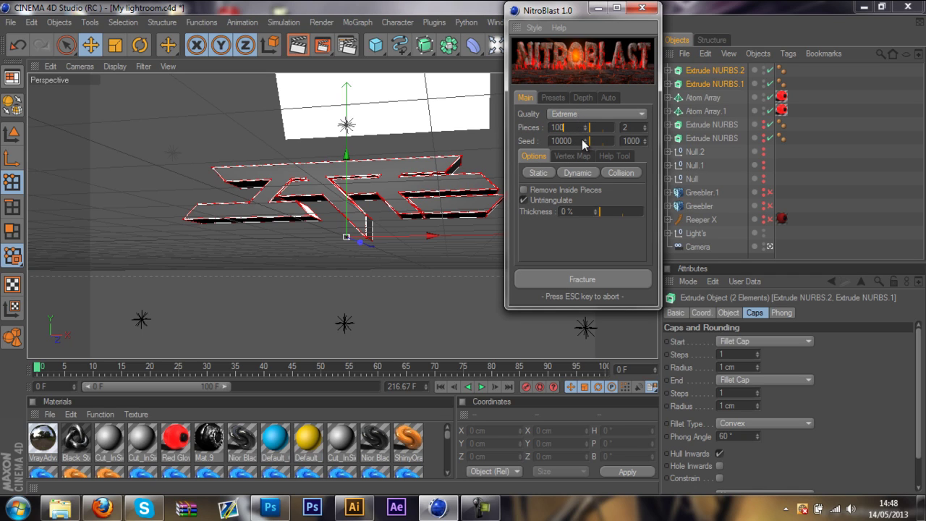
- Fracture both selected Extrude NURBS objects, allow the plugin's helper program to run, and close NitroBlast
click(570, 277)
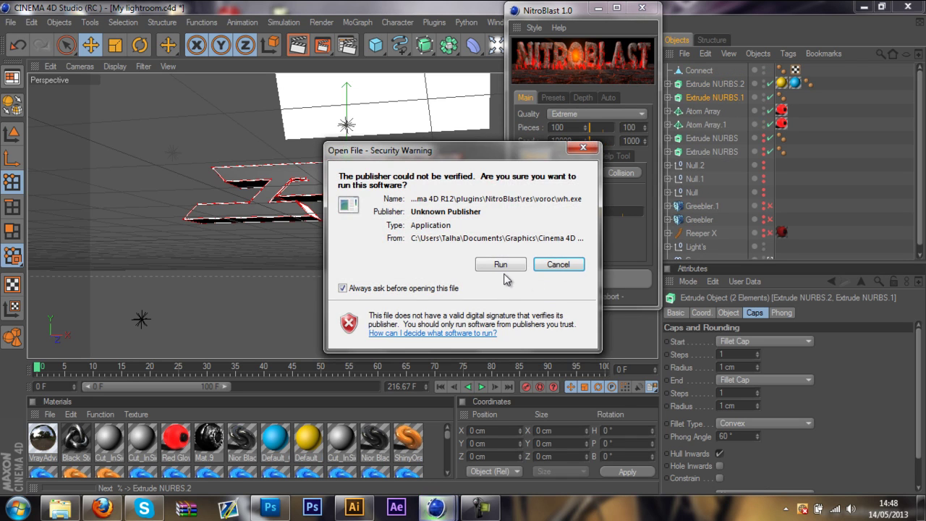
click(502, 265)
click(500, 265)
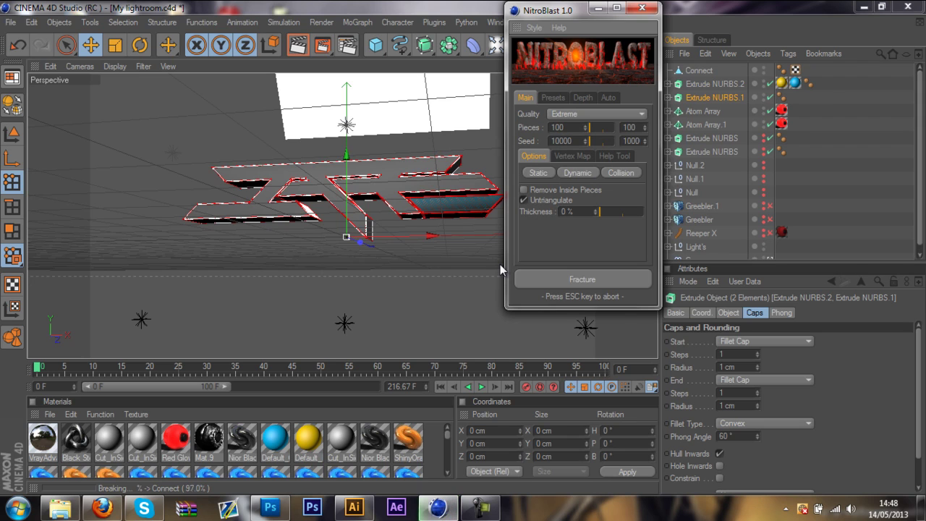
click(500, 264)
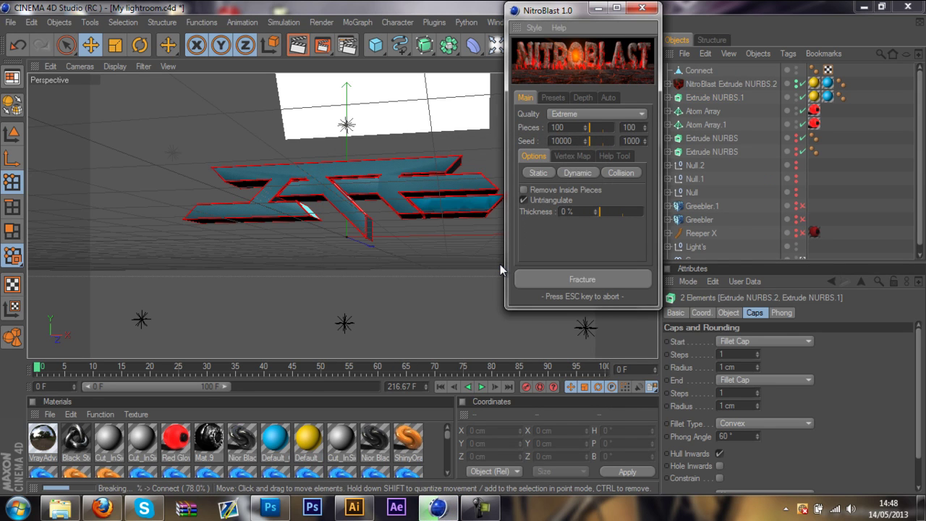
click(641, 9)
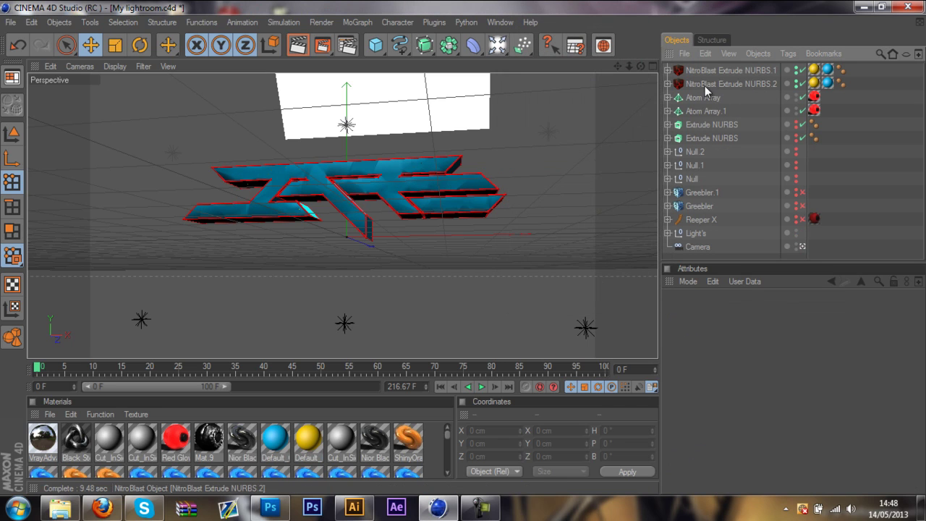
- Select both NitroBlast objects and look through the scene's materials for one that suits the fractured text
click(704, 85)
ctrl+click(713, 72)
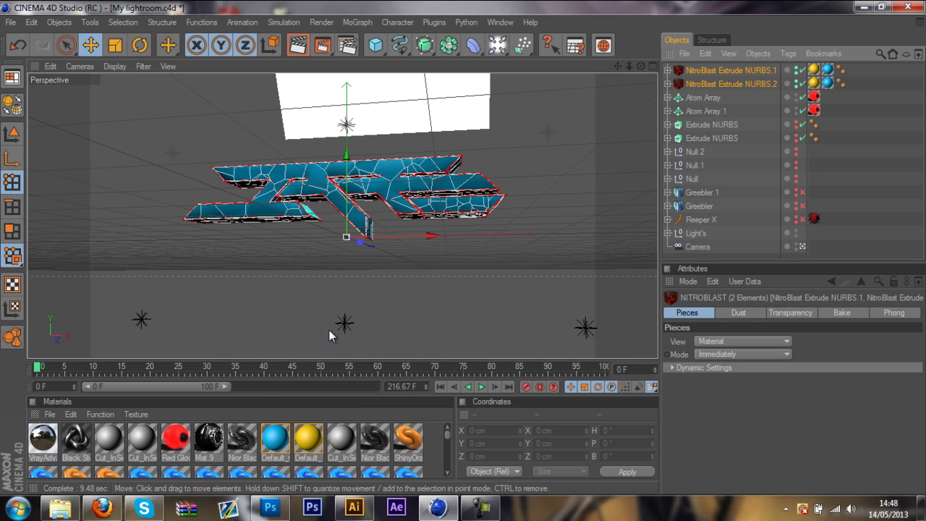
click(446, 438)
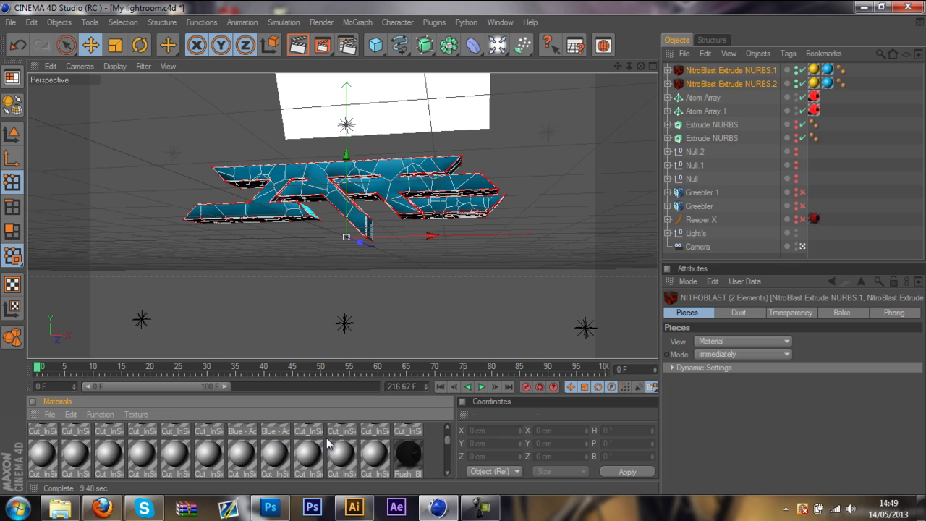
scroll(329, 444, down, 3)
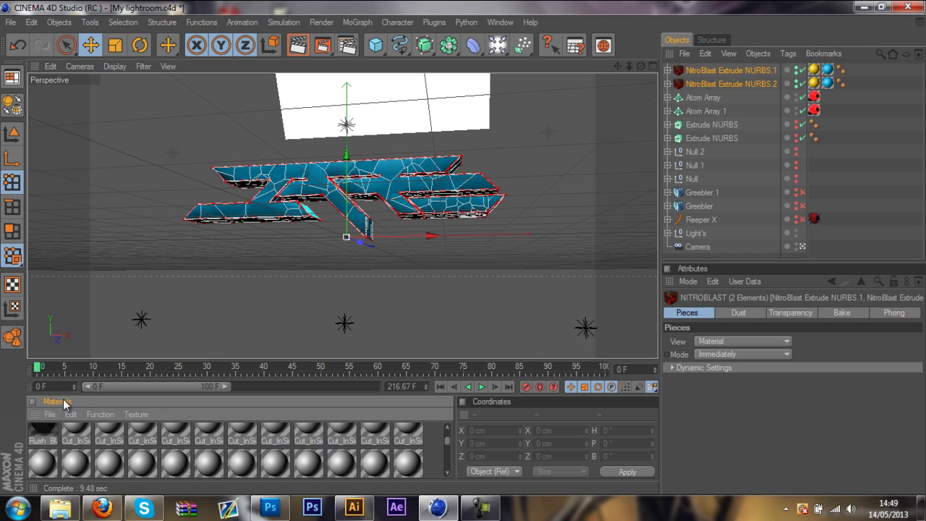
scroll(226, 436, down, 2)
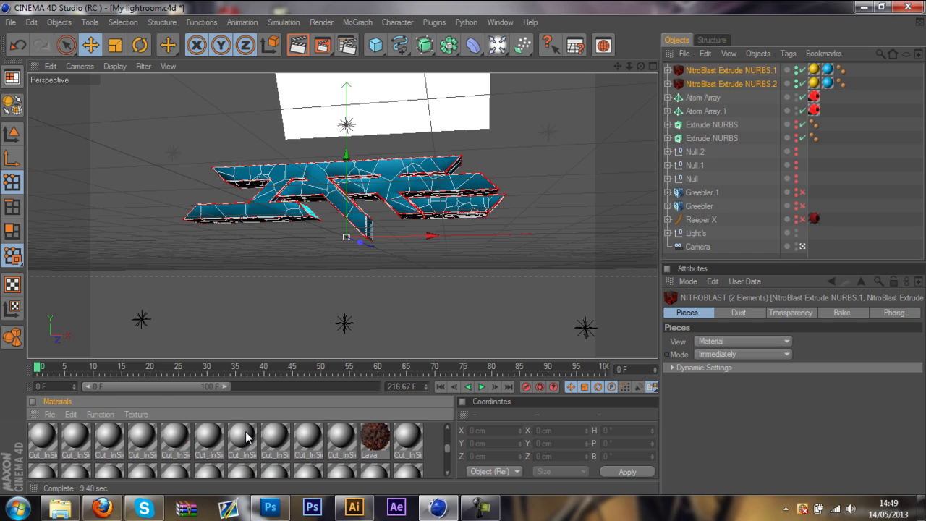
scroll(246, 436, down, 2)
scroll(275, 433, down, 2)
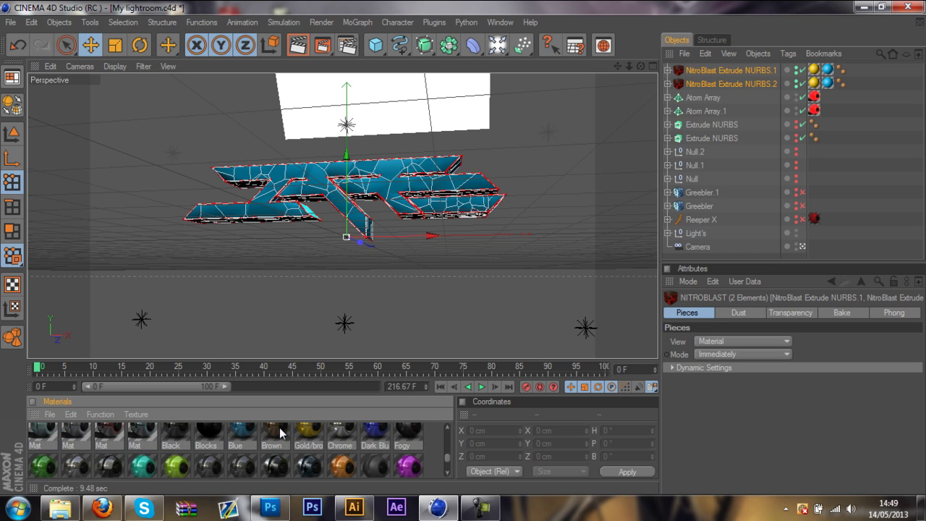
scroll(363, 443, down, 5)
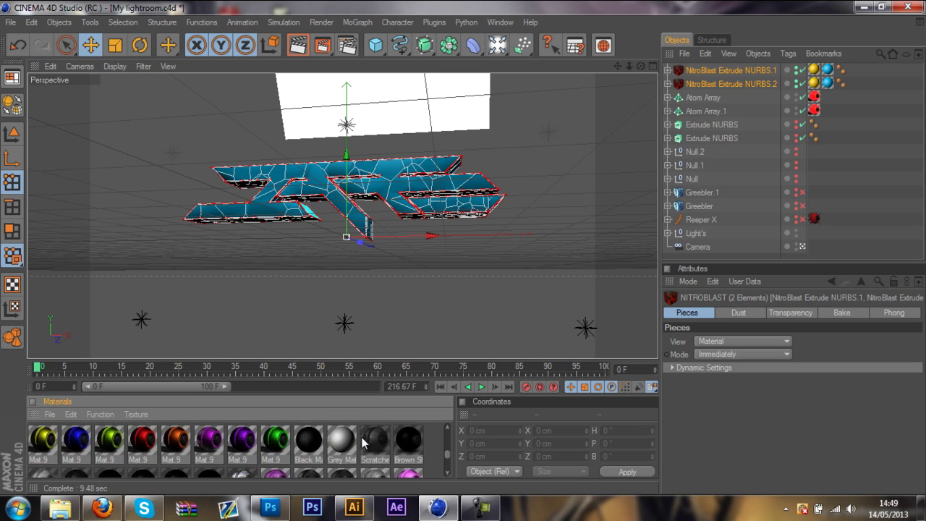
scroll(364, 443, down, 3)
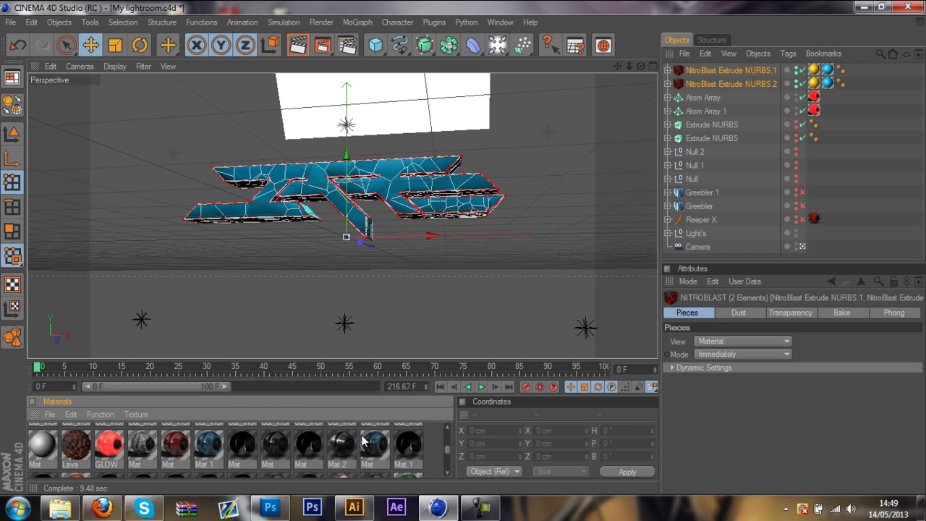
scroll(364, 442, down, 2)
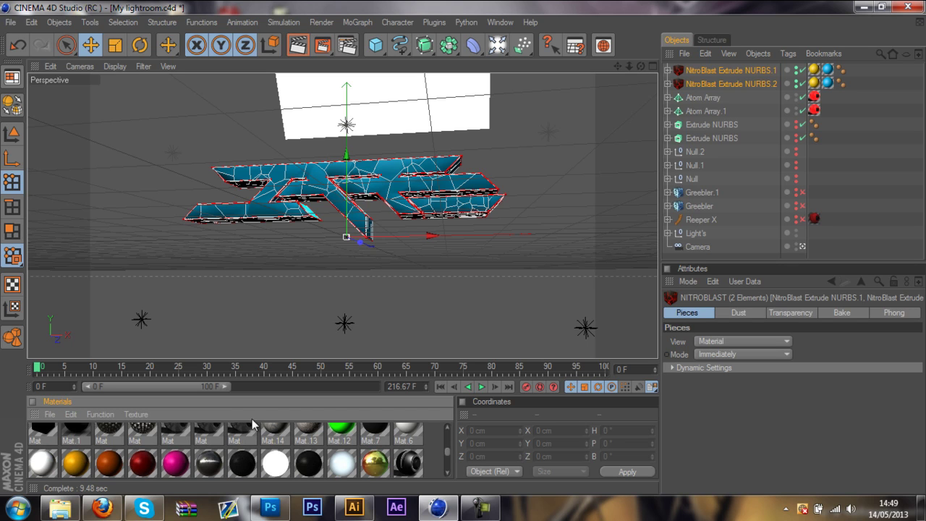
scroll(447, 445, up, 6)
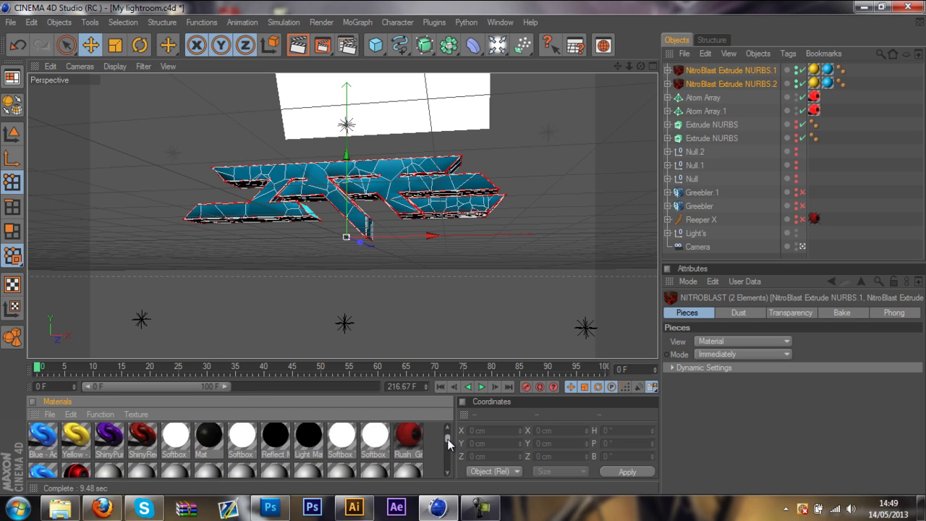
scroll(428, 447, down, 3)
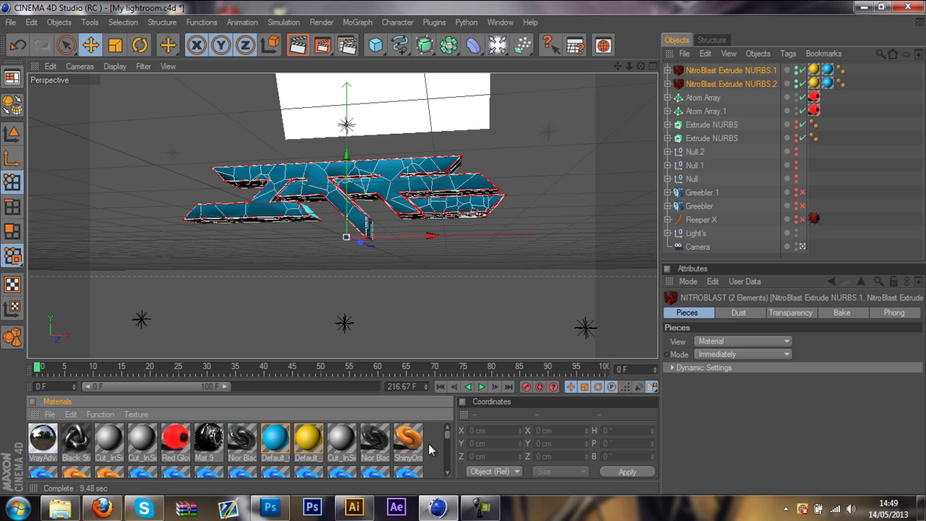
- Try adding Mat.9 to NitroBlast Extrude NURBS.2 and deleting the default yellow and blue texture tags from both NitroBlast objects
drag(276, 409, 832, 87)
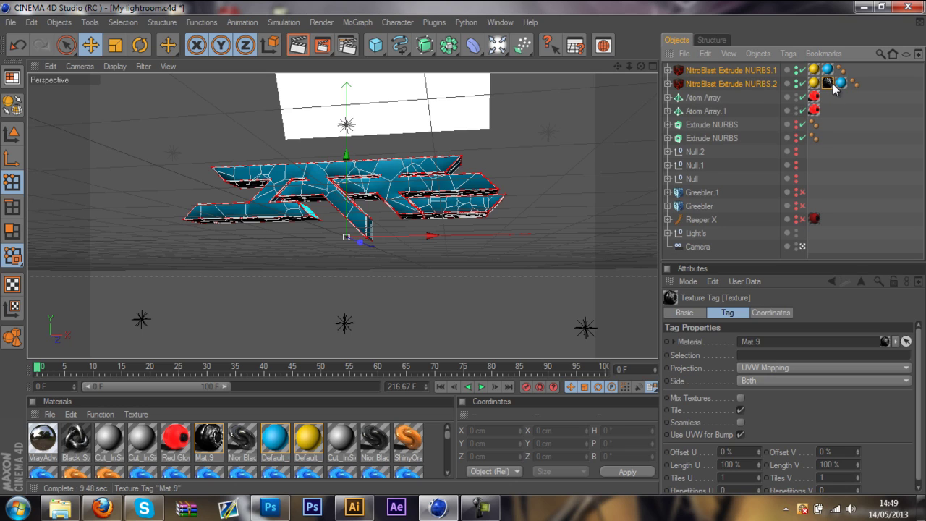
click(841, 84)
ctrl+click(813, 84)
ctrl+click(814, 71)
ctrl+click(826, 71)
key(Delete)
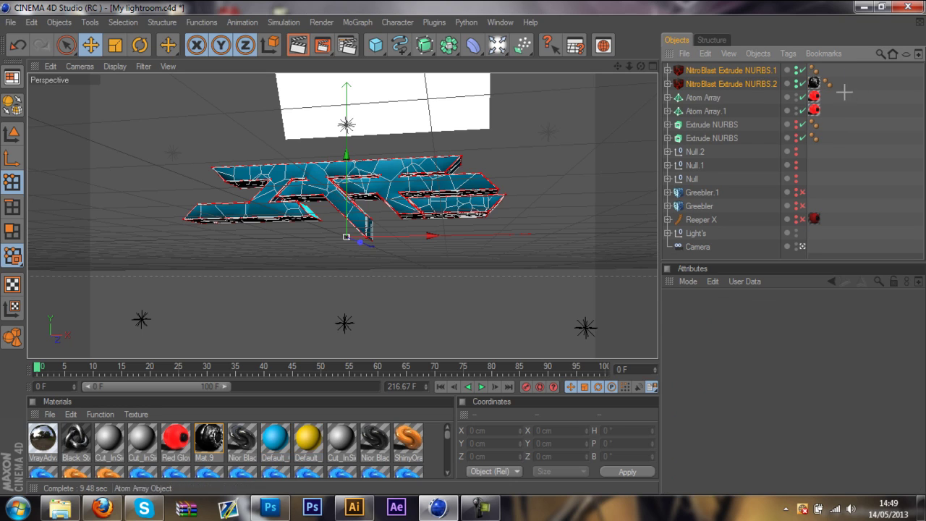
- Undo the texture tag removal and assign Mat.9 to both texture tags of each NitroBlast object
drag(818, 86, 812, 72)
key(ctrl+z)
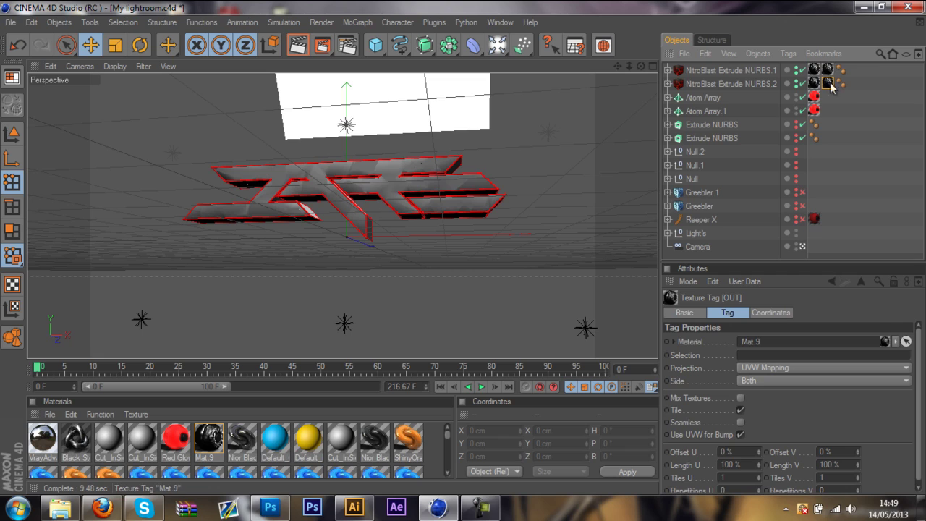
- Move the Phong tags ahead of the Mat.9 texture tags on both NitroBlast objects
click(843, 91)
drag(842, 85, 813, 71)
click(828, 116)
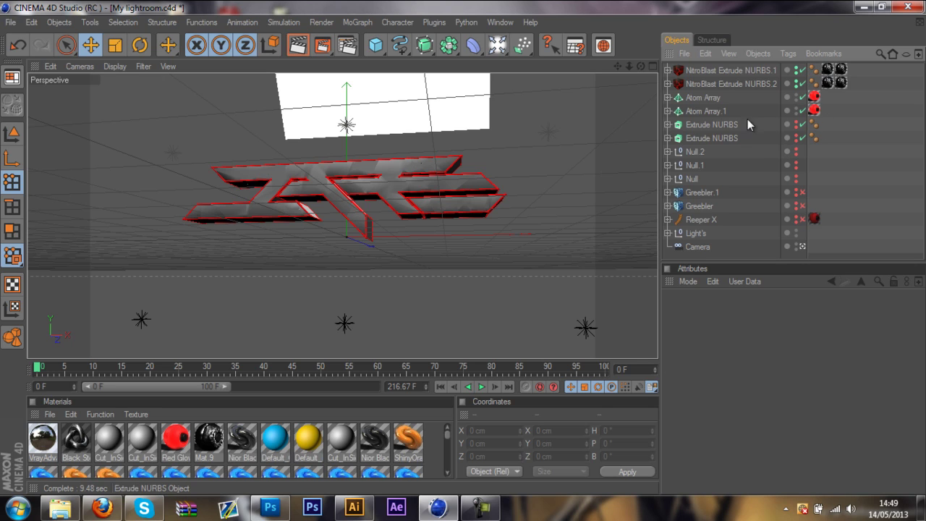
- Expand both NitroBlast objects down to their main pieces and add a MoGraph Fracture object to the scene
click(727, 85)
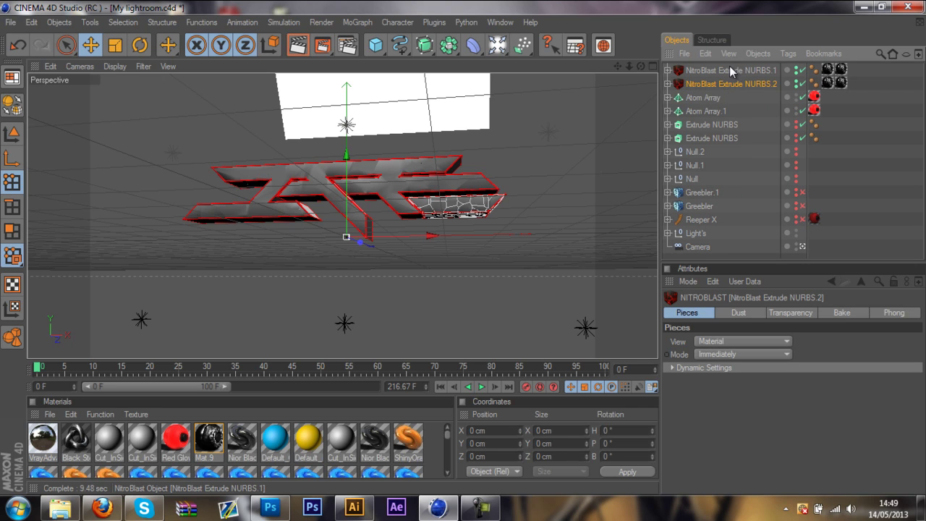
shift+click(678, 70)
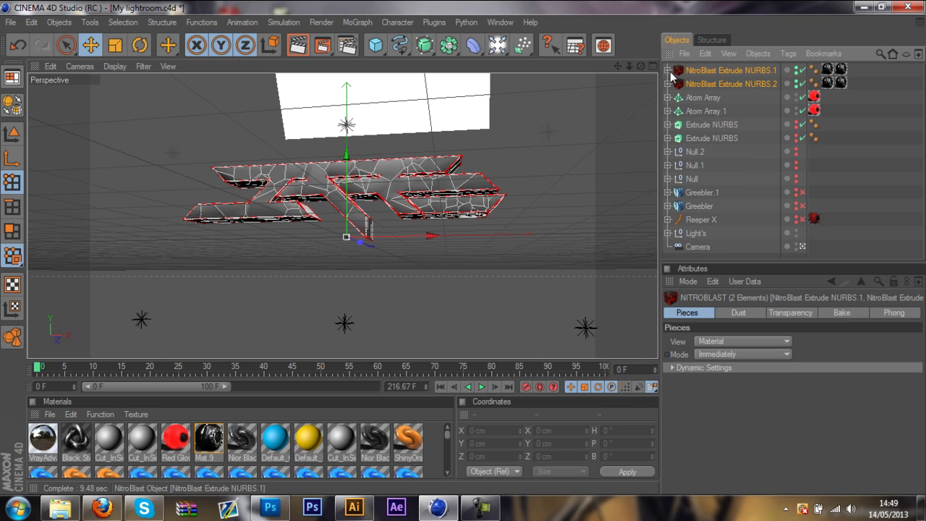
click(667, 70)
click(667, 111)
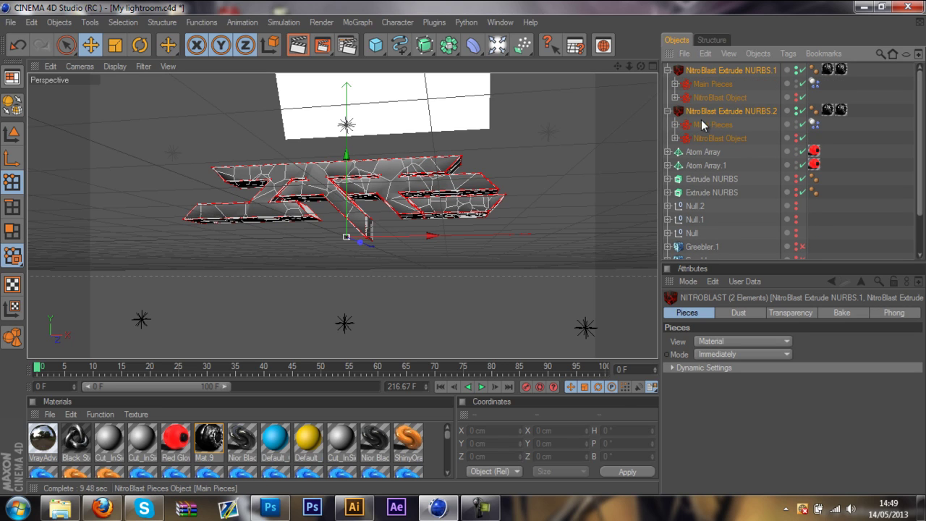
click(705, 124)
click(675, 124)
click(675, 84)
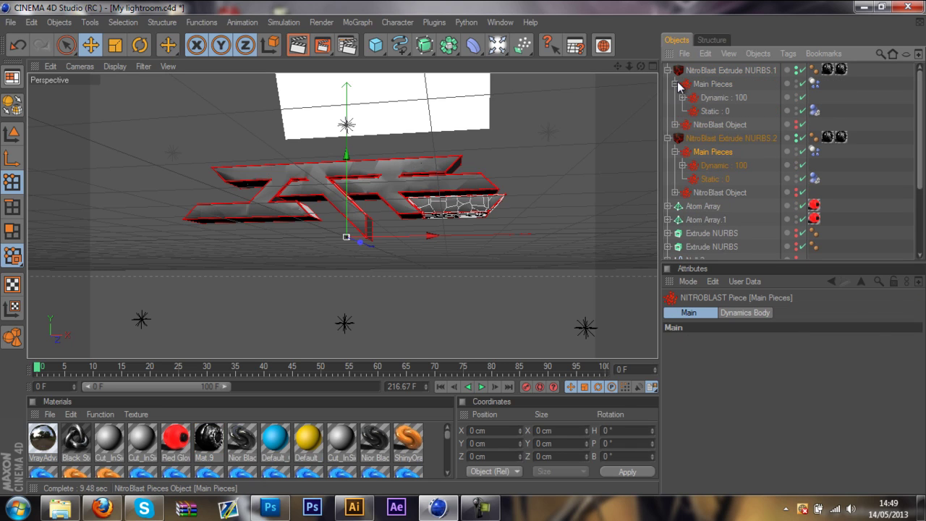
click(356, 22)
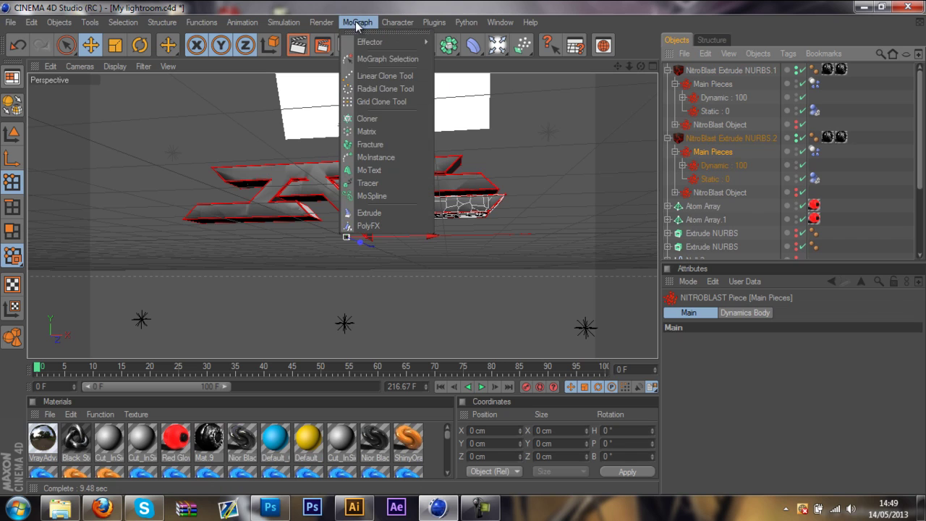
click(378, 145)
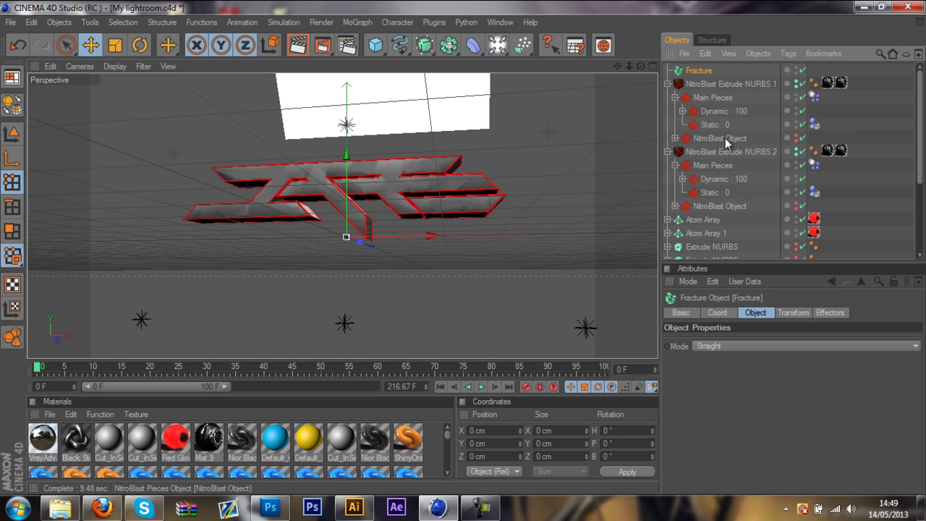
- Move Piece 0 through Piece 99 of NitroBlast Extrude NURBS.1 into the Fracture object and delete the leftover NitroBlast object
click(682, 111)
click(713, 127)
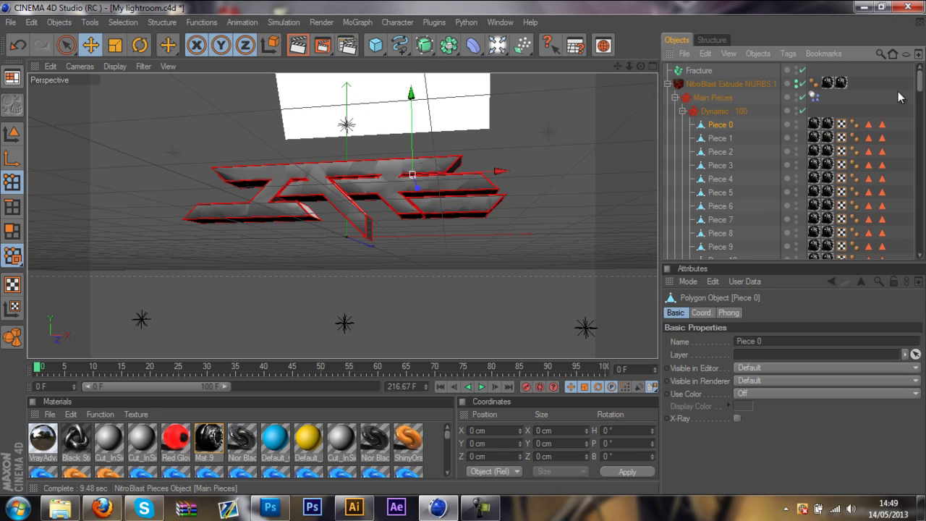
mouse_move(919, 84)
mouse_down()
mouse_move(919, 159)
mouse_move(900, 231)
mouse_move(920, 80)
mouse_up()
scroll(865, 196, up, 5)
shift+click(739, 176)
scroll(921, 227, up, 1)
click(698, 73)
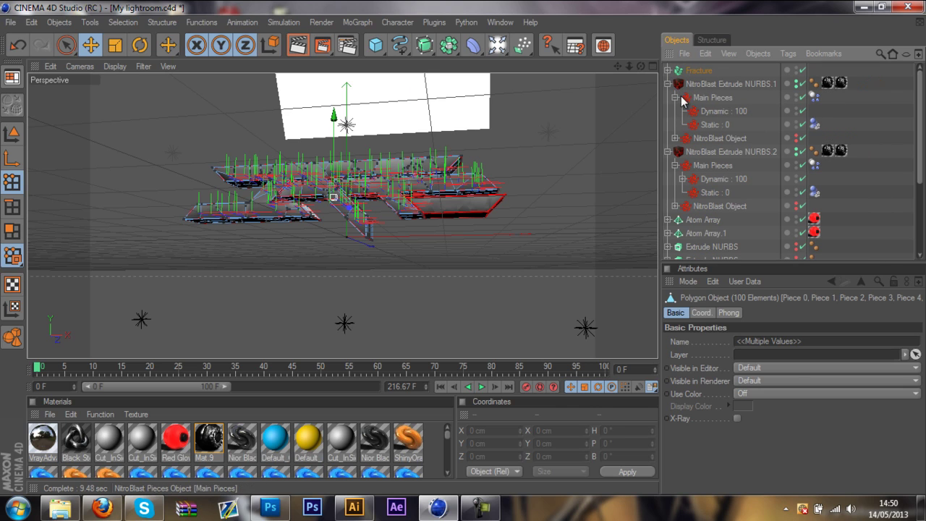
click(688, 84)
key(Delete)
- Move all 100 dynamic pieces of NitroBlast Extrude NURBS.2 into the Fracture object and delete the leftover NitroBlast object
click(677, 98)
click(683, 111)
click(716, 125)
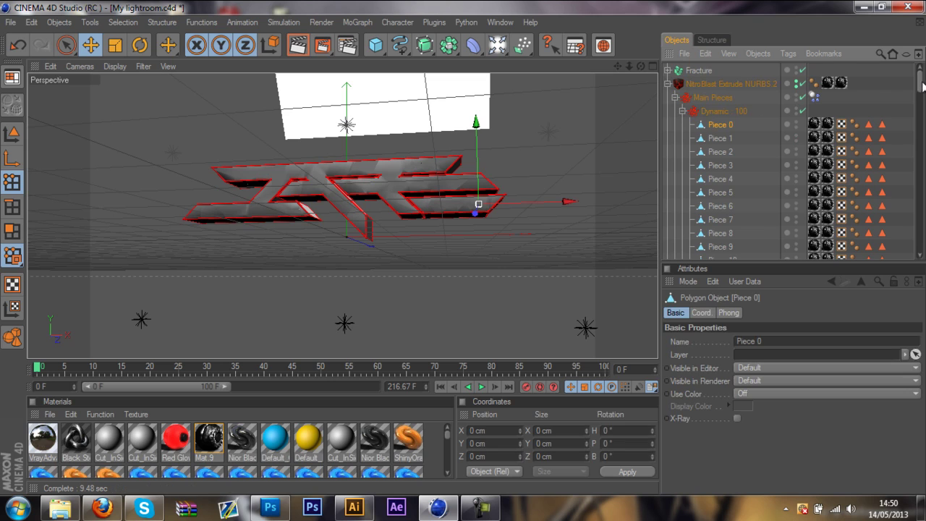
scroll(904, 184, down, 15)
scroll(904, 185, down, 8)
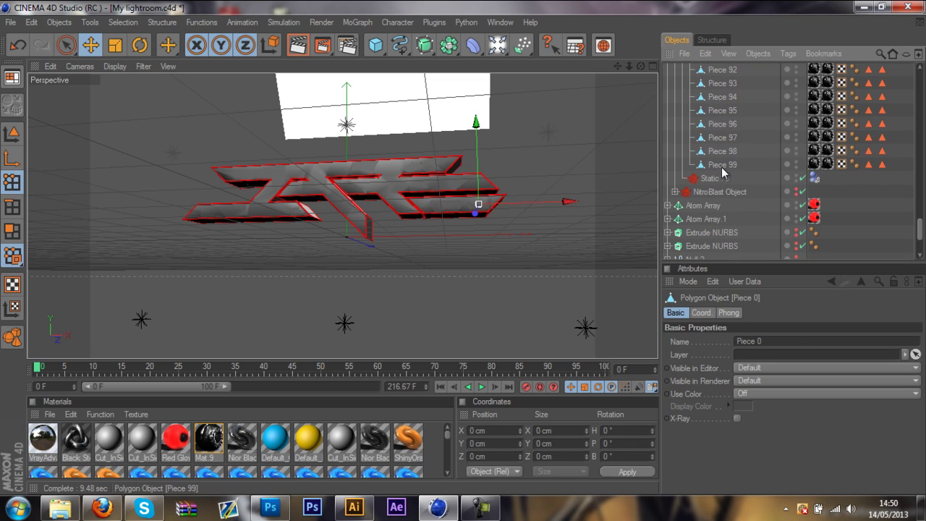
shift+click(722, 165)
scroll(903, 219, up, 20)
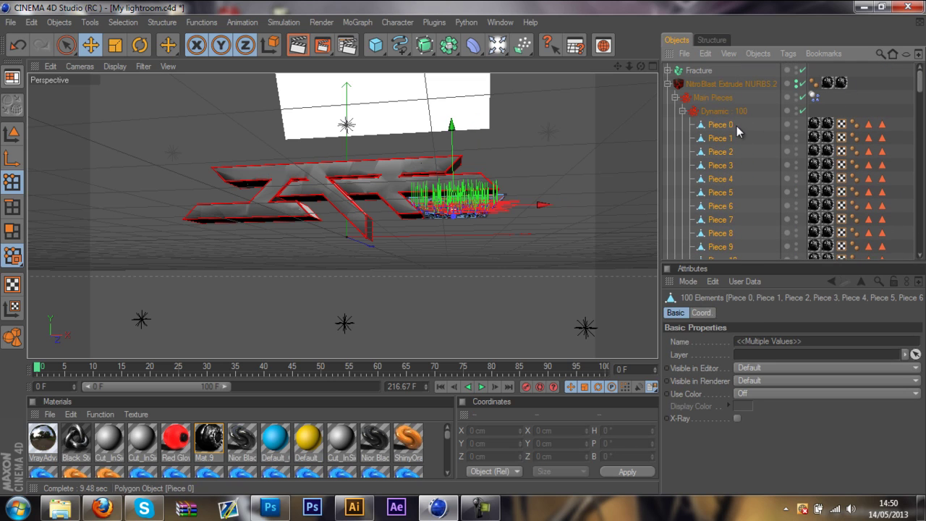
click(683, 110)
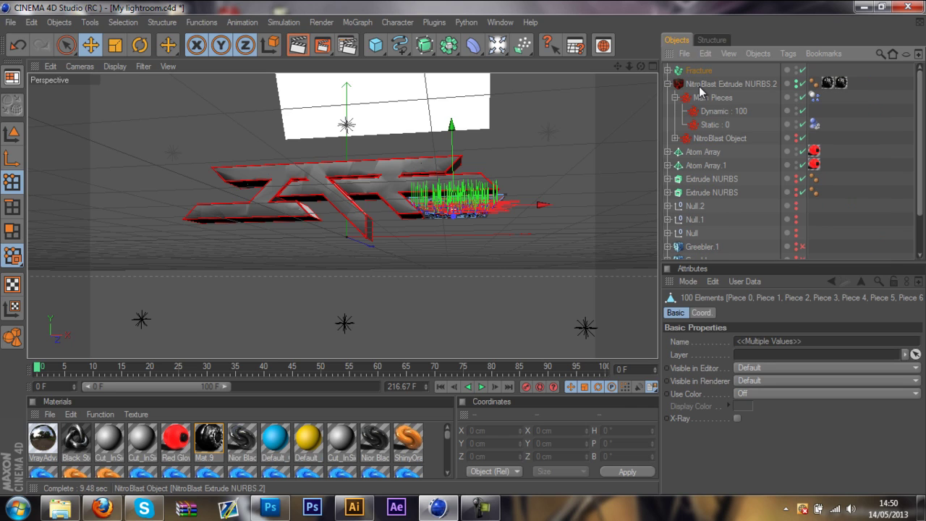
click(699, 87)
key(Delete)
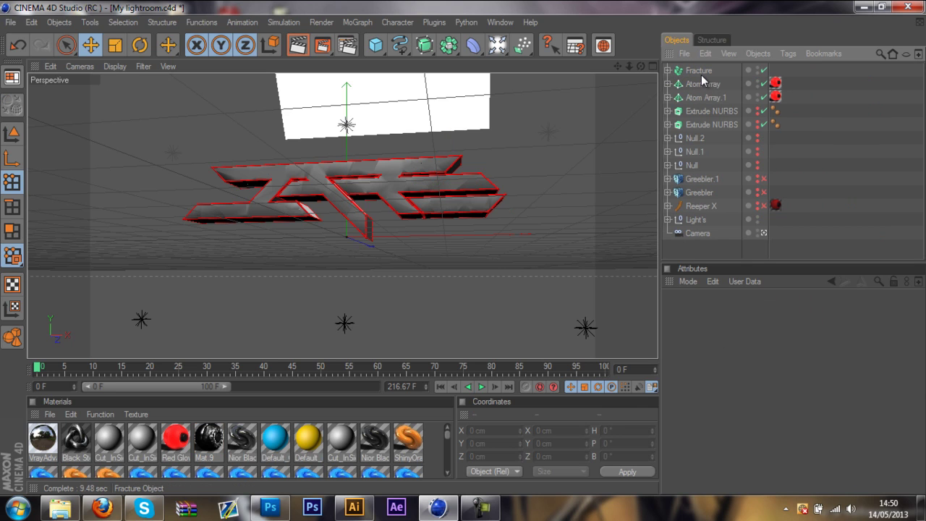
- Add a Random effector to the Fracture object and set the effector's strength to 10%
click(699, 71)
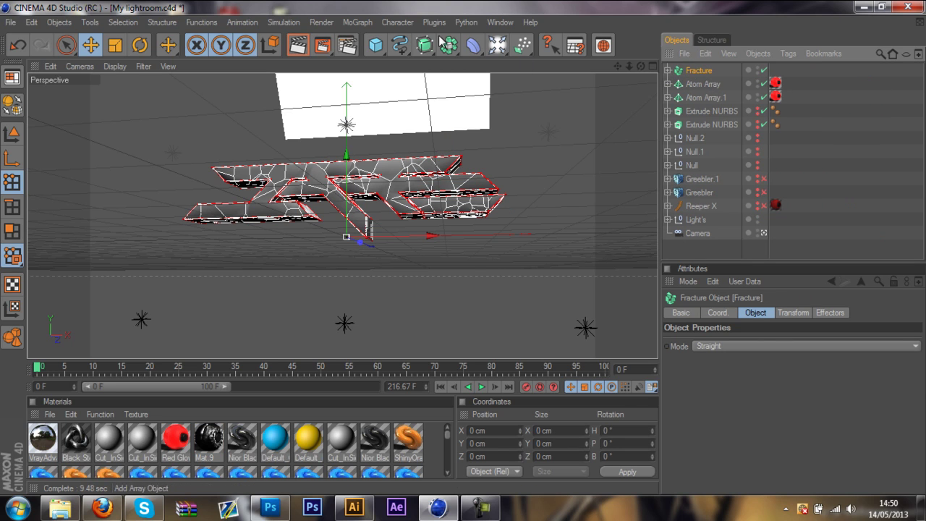
click(361, 22)
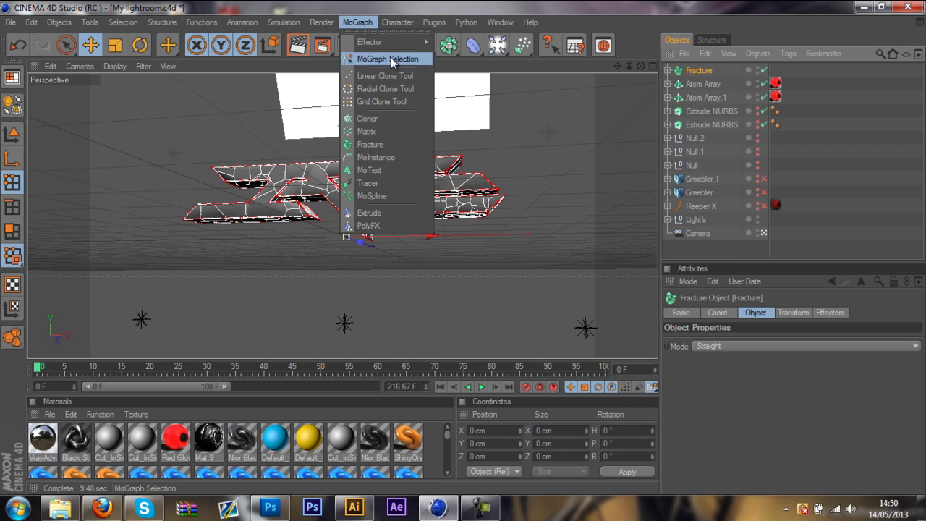
mouse_move(396, 42)
click(470, 135)
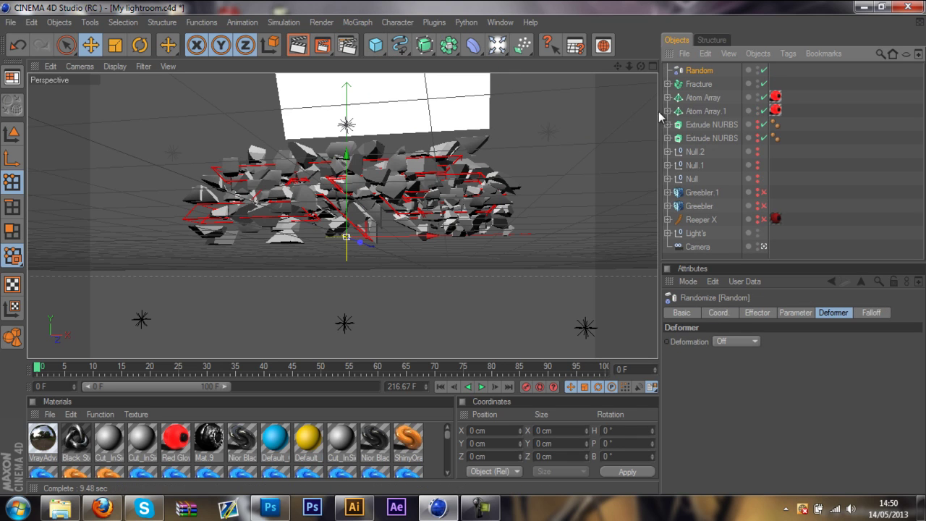
click(755, 313)
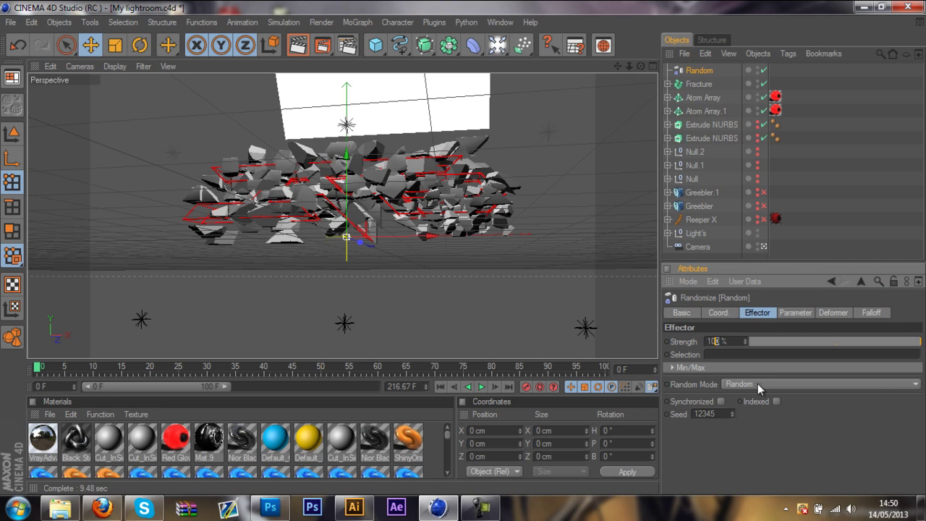
key(BackSpace)
key(Return)
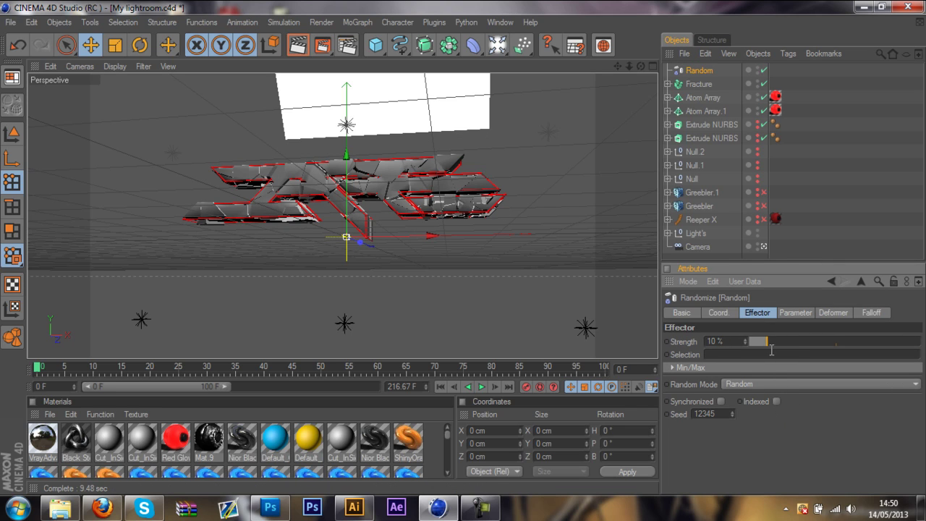
- Set the Random effector's X position to 20 cm and enable scale with X, Y and Z values of 1
click(790, 313)
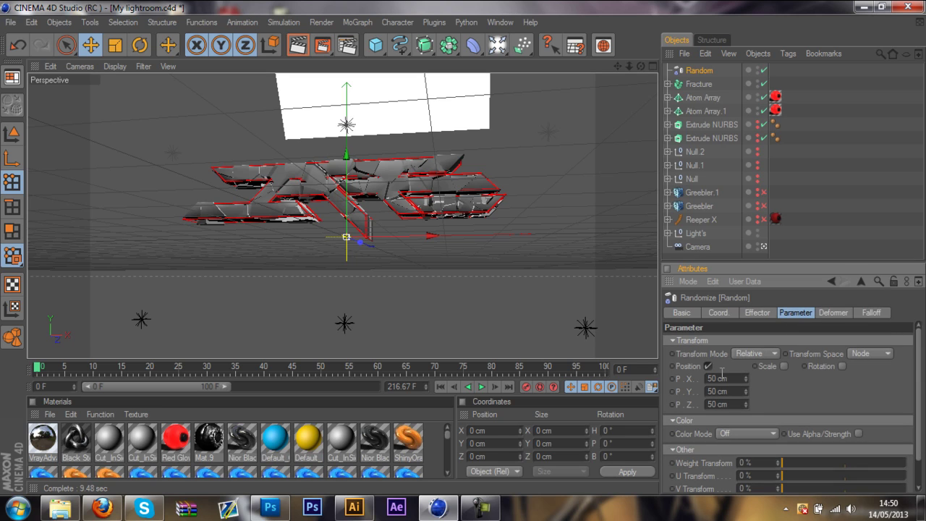
key(Return)
click(784, 366)
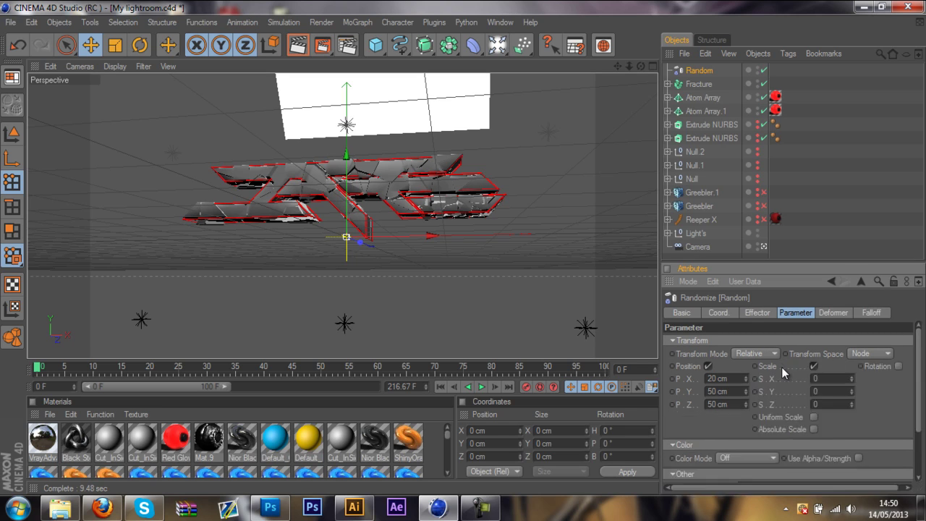
click(824, 378)
text(1)
key(Tab)
text(1)
key(Tab)
text(1)
key(Return)
- Set the Random effector's deformation to Object and make the effector a child of the Fracture object
click(830, 313)
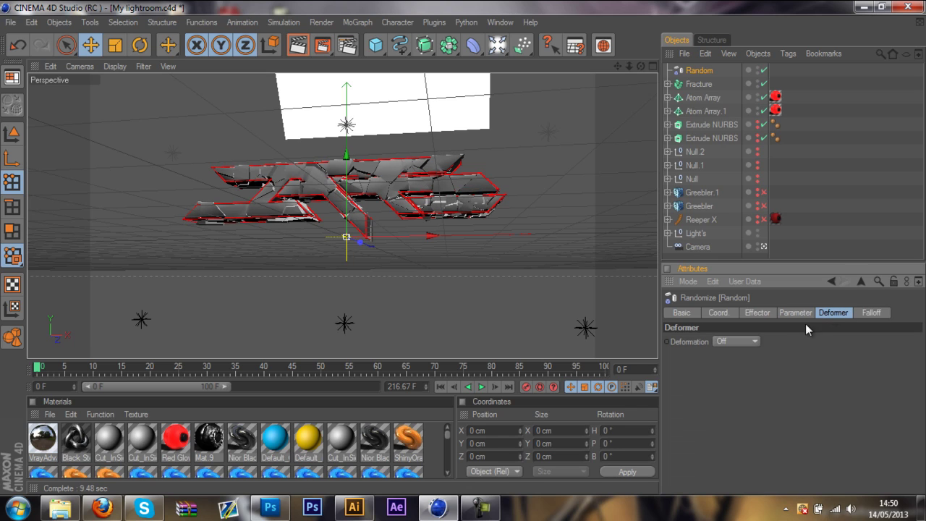
click(745, 341)
click(734, 366)
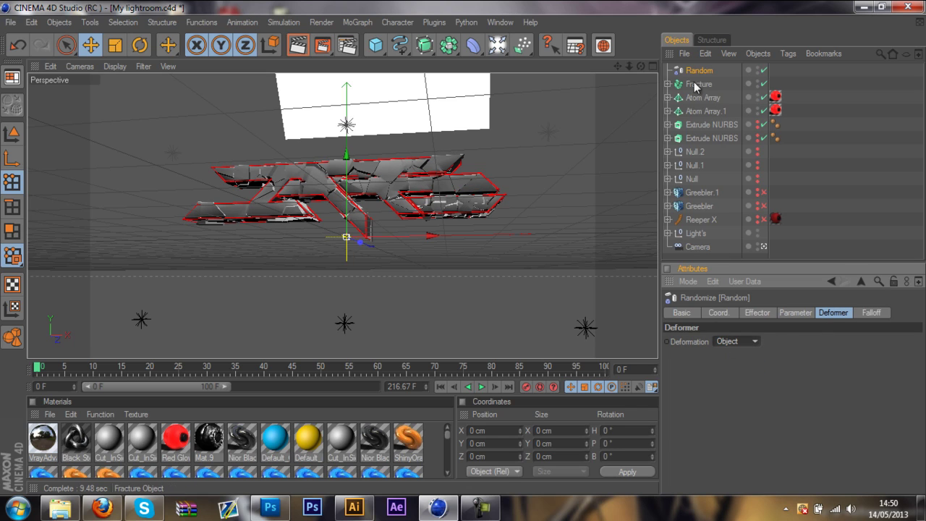
click(668, 84)
drag(696, 71, 692, 88)
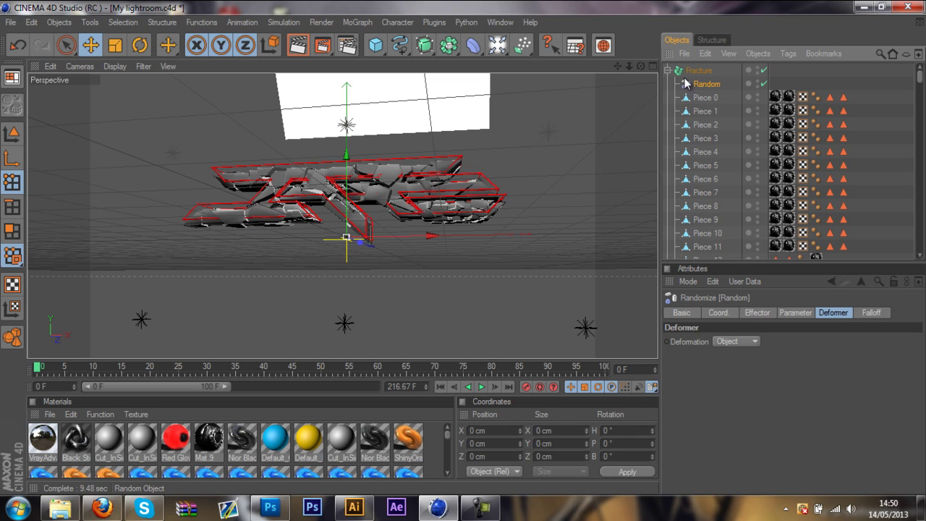
- Nudge the Fracture object so its pieces line up with the red Atom Array outlines, checking the four-view layout
click(696, 70)
drag(354, 182, 463, 247)
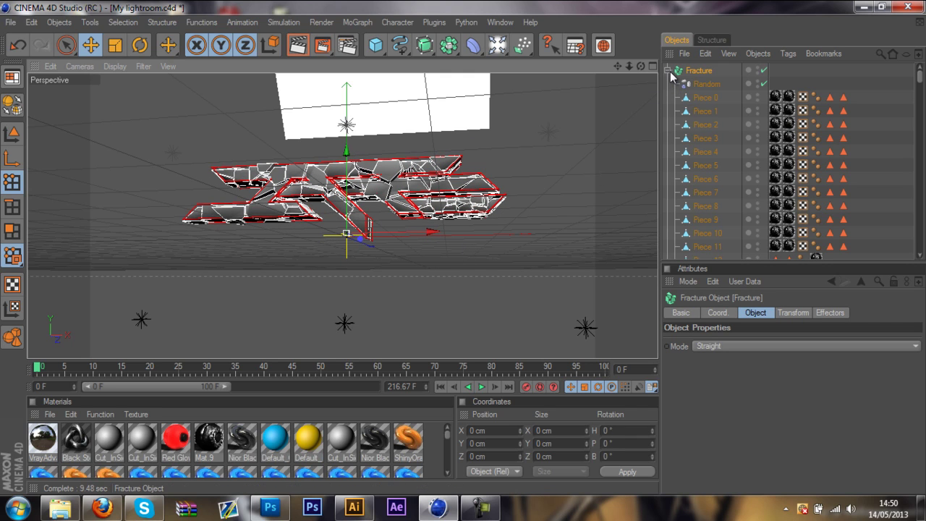
click(652, 66)
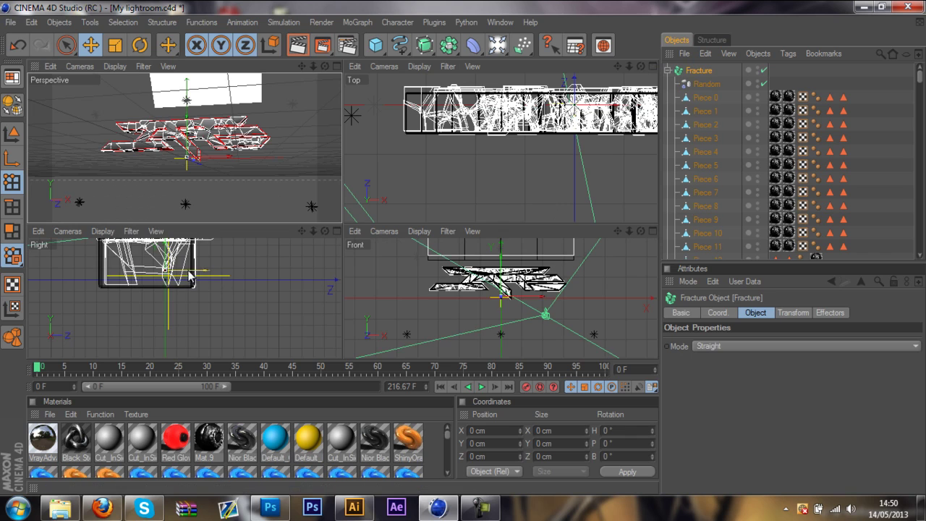
drag(303, 230, 343, 252)
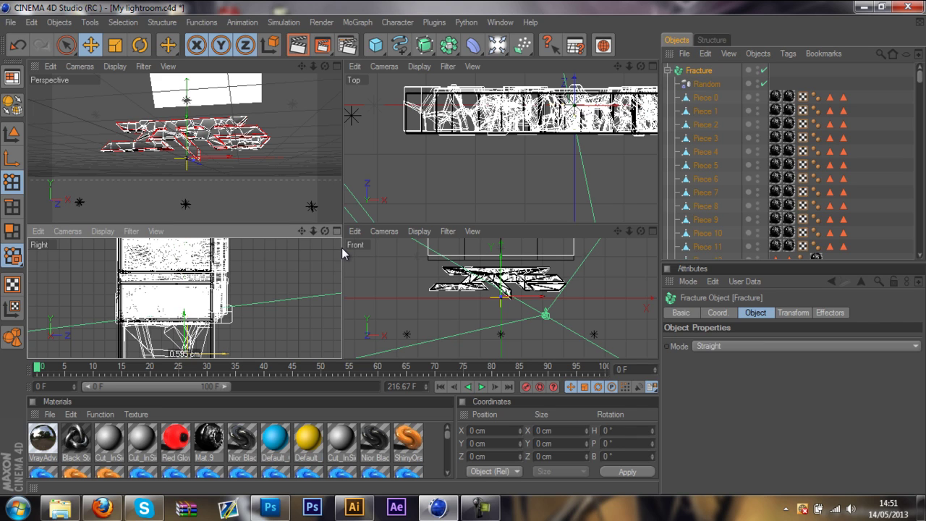
click(336, 66)
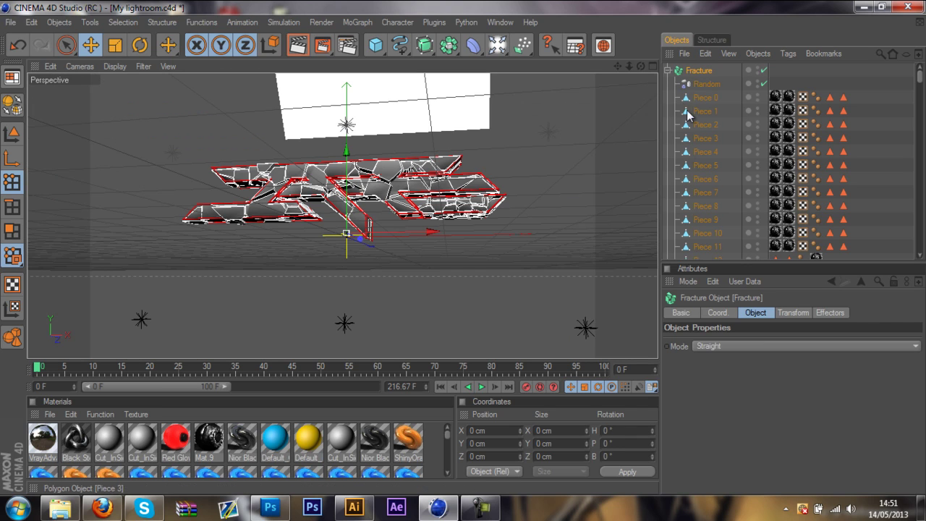
click(668, 70)
click(809, 166)
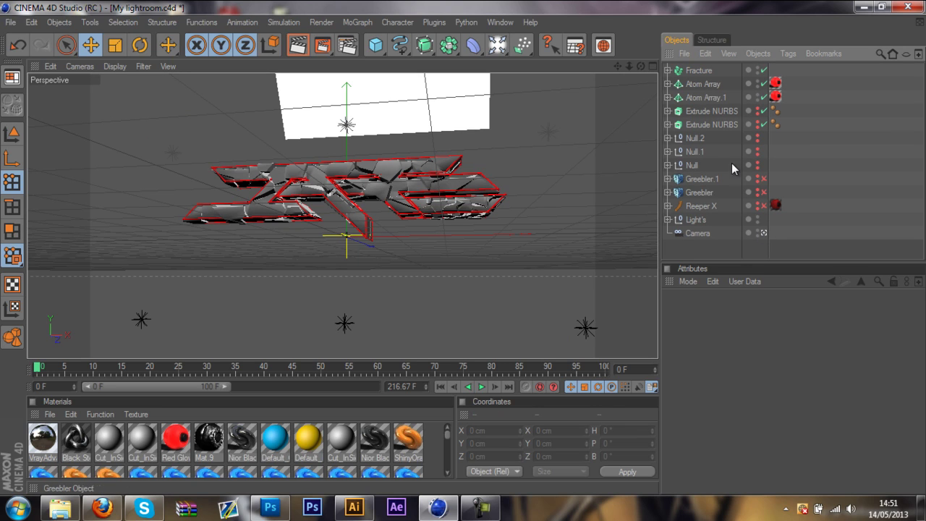
- Leave the scene camera, shift the Fracture object along its Z axis to fit the red outlines, and return to the camera view
click(763, 233)
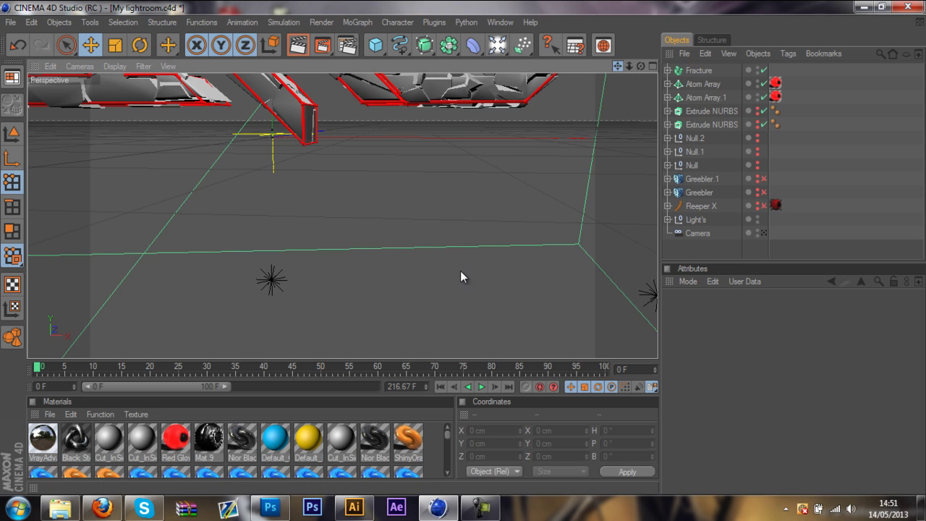
drag(628, 65, 506, 239)
click(695, 71)
drag(340, 209, 463, 249)
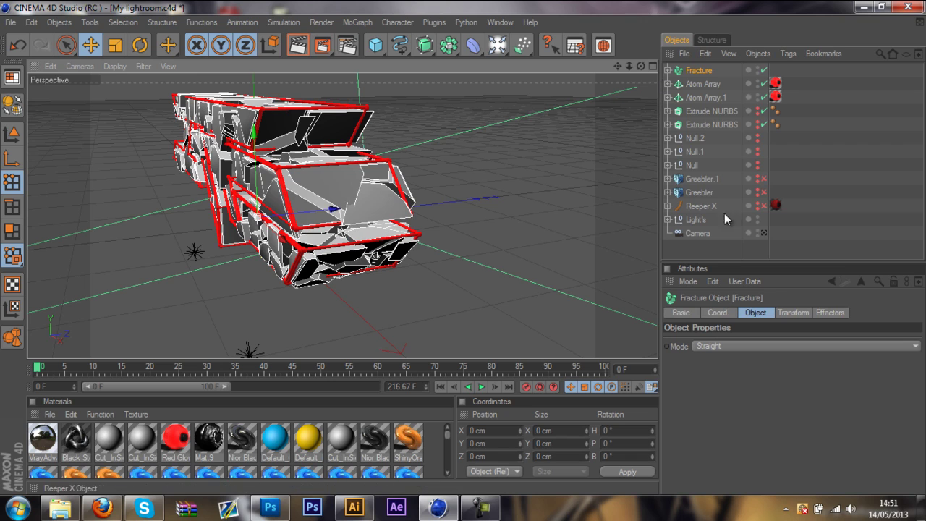
click(764, 232)
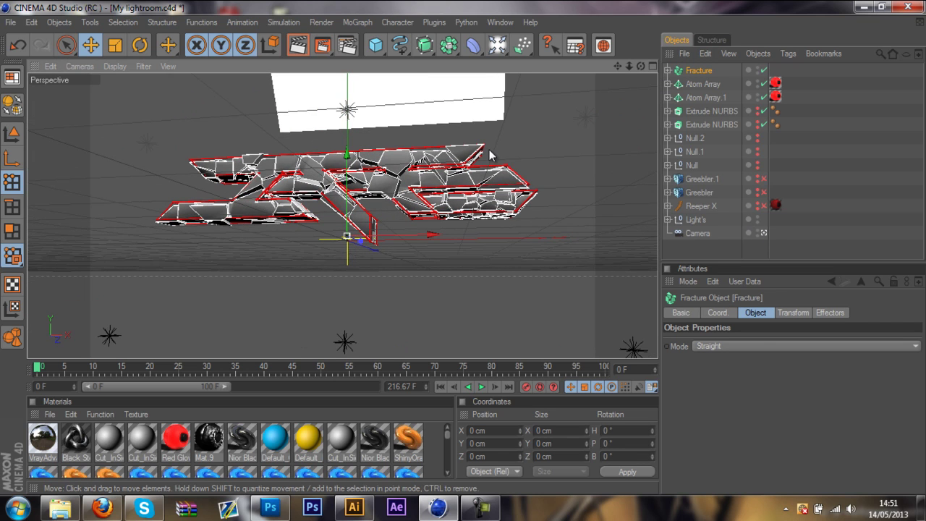
click(807, 128)
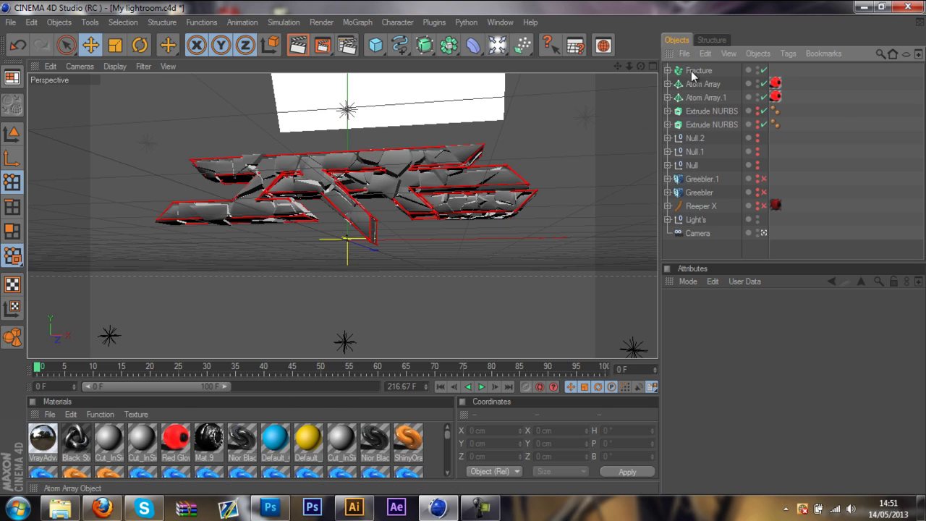
- Apply the Mat.9 material to the Fracture object
click(668, 70)
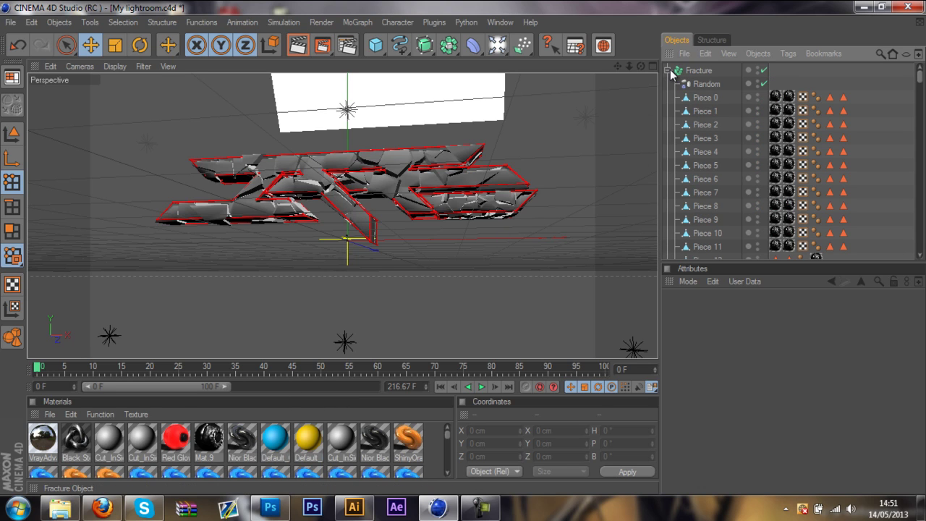
drag(205, 443, 692, 76)
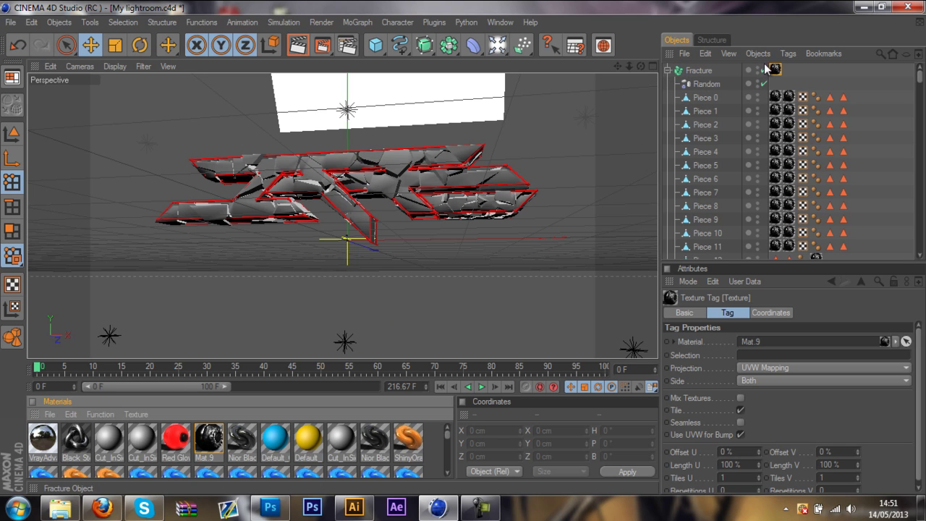
- Apply the Mat.9 material to all pieces inside the Fracture object and collapse its hierarchy
click(706, 99)
scroll(734, 134, down, 10)
scroll(733, 146, down, 8)
shift+click(715, 88)
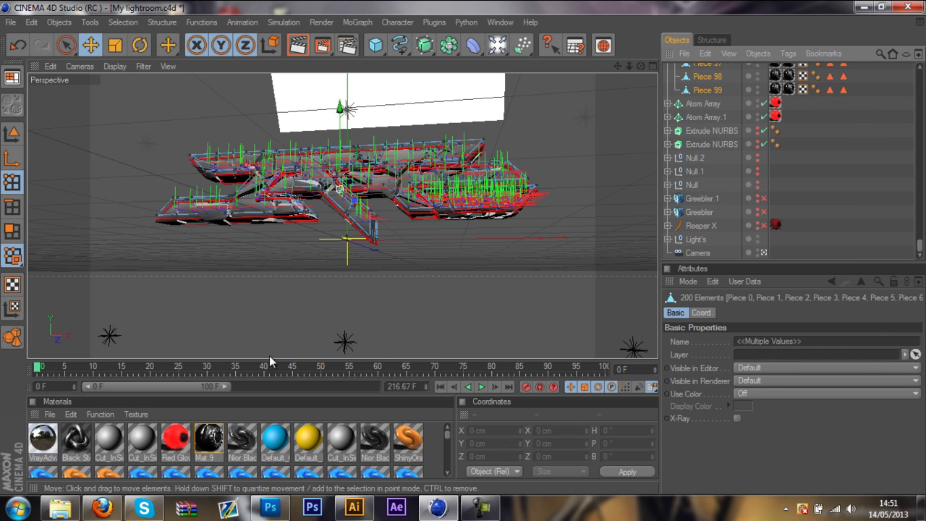
right_click(216, 437)
click(246, 316)
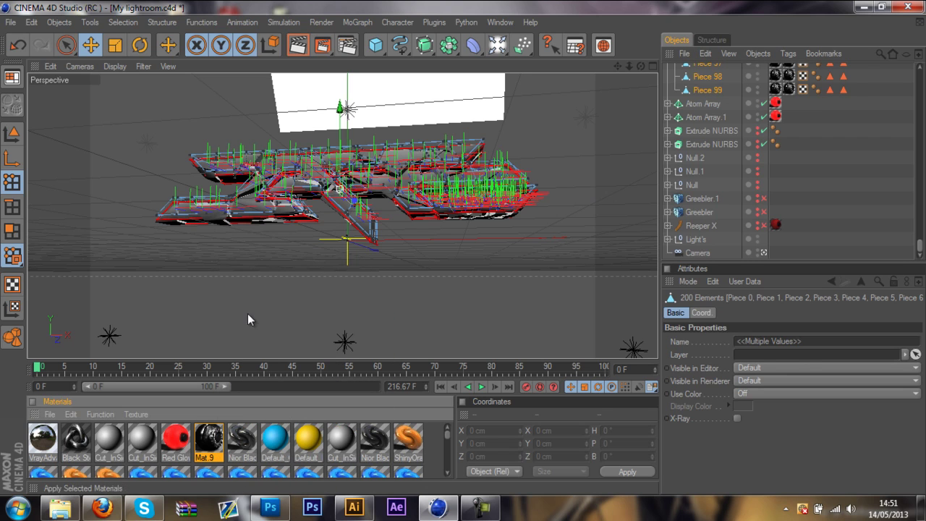
drag(920, 255, 920, 66)
click(666, 70)
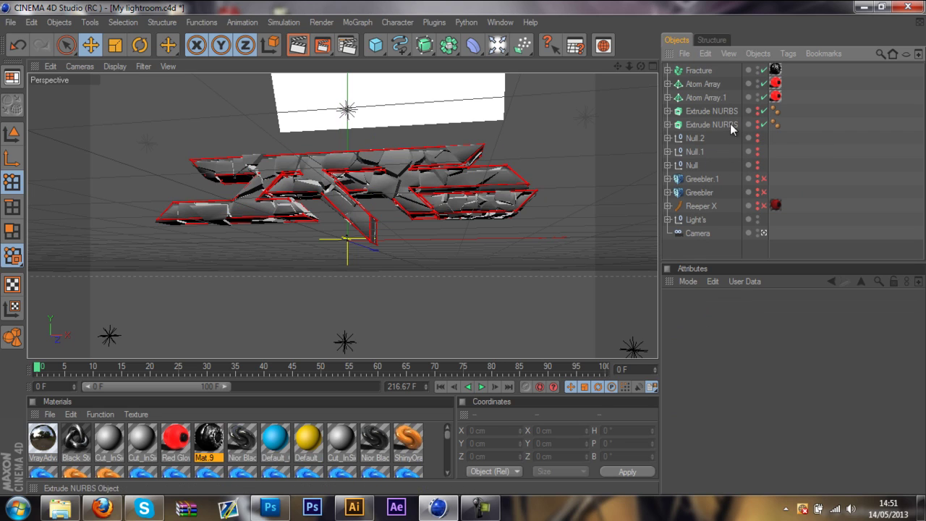
- Take the Path 2 and Path 1 splines out of the two Extrude NURBS objects and delete both Extrude NURBS
click(692, 110)
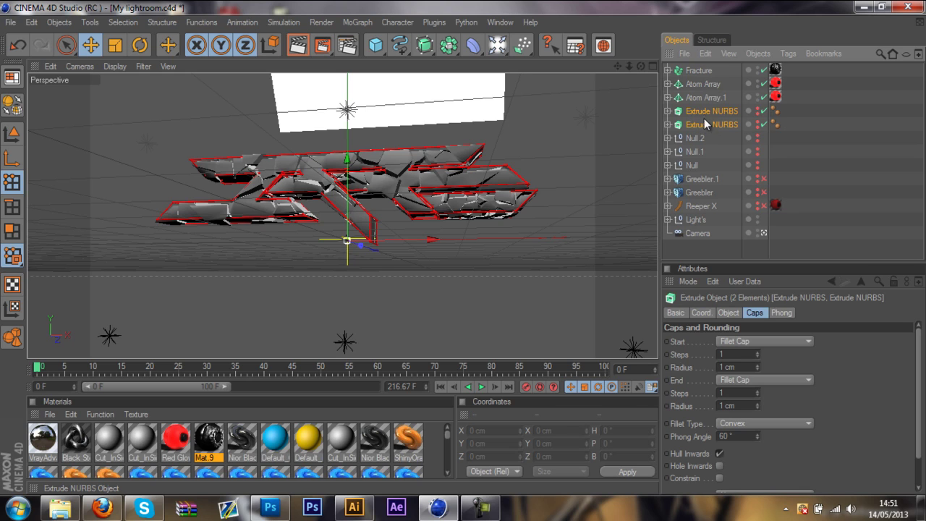
click(667, 111)
click(696, 123)
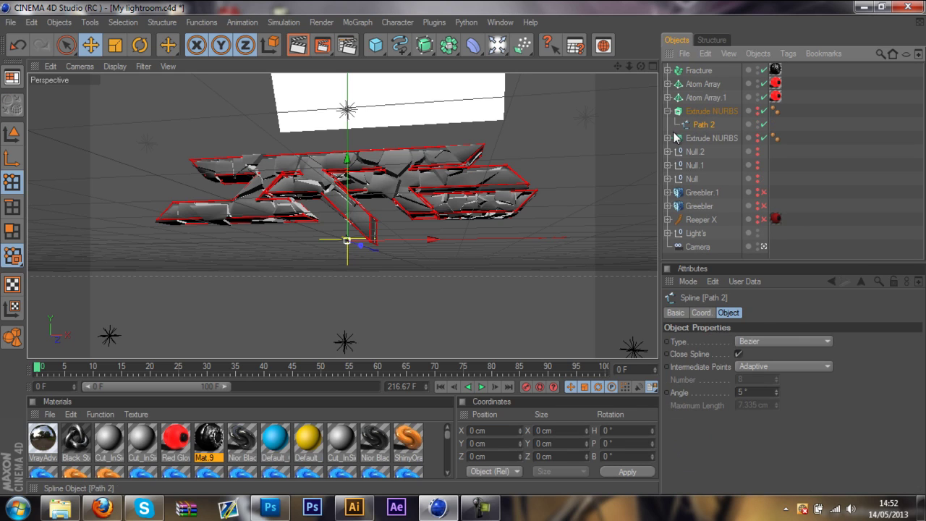
click(666, 138)
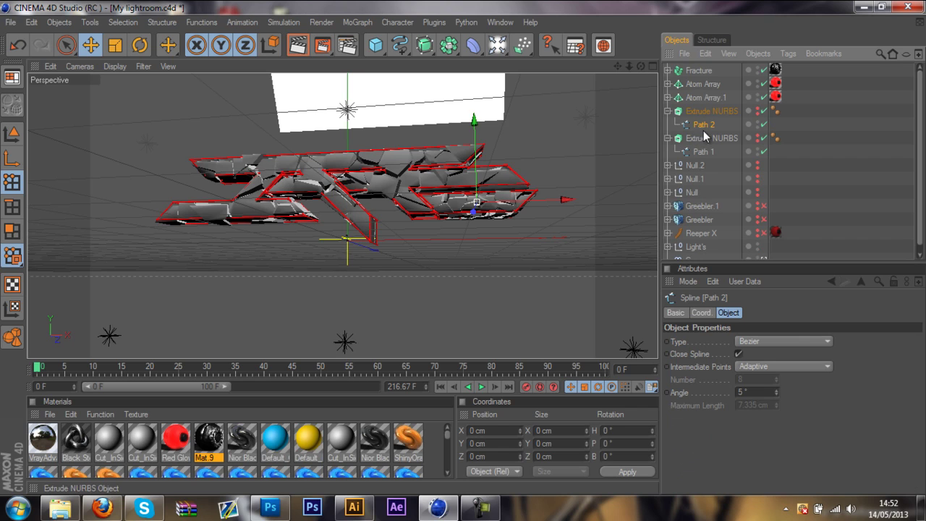
drag(697, 124, 694, 65)
drag(699, 152, 697, 78)
click(692, 138)
ctrl+click(693, 150)
key(Delete)
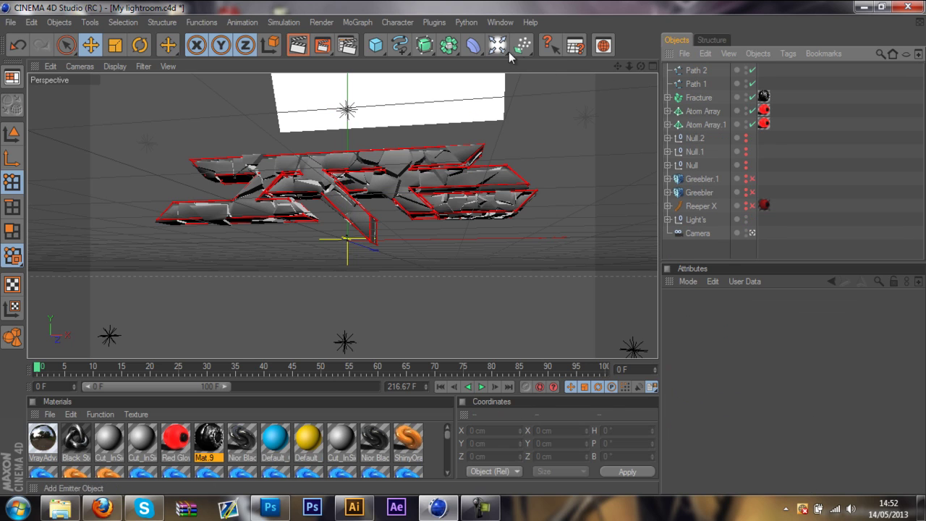
- Add a Reeper X object, duplicate it, and place one of the Path splines inside each Reeper X
click(434, 23)
click(453, 97)
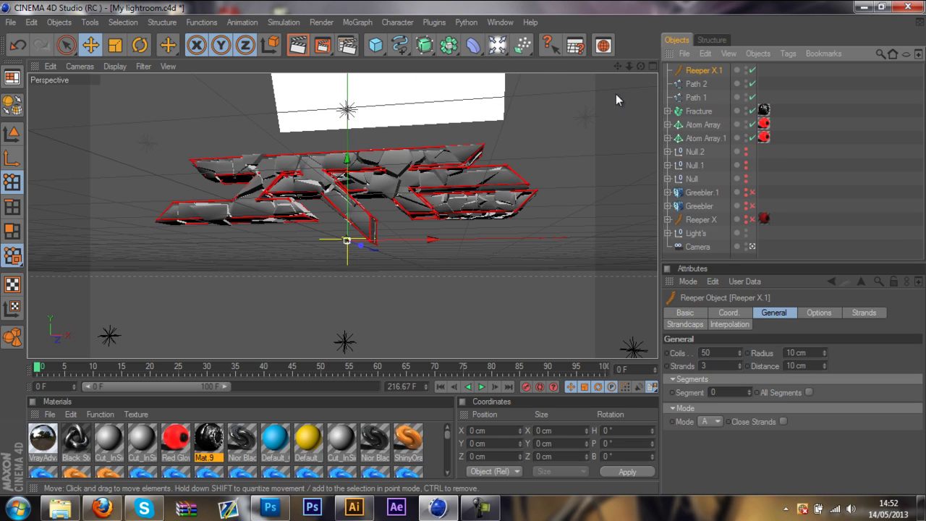
mouse_move(701, 73)
ctrl+mouse_down()
mouse_move(697, 103)
mouse_move(699, 72)
ctrl+mouse_up()
drag(696, 110, 698, 99)
click(668, 97)
click(673, 76)
click(667, 70)
- Set the radius of both new Reeper X objects to 2 cm
click(702, 70)
ctrl+click(702, 84)
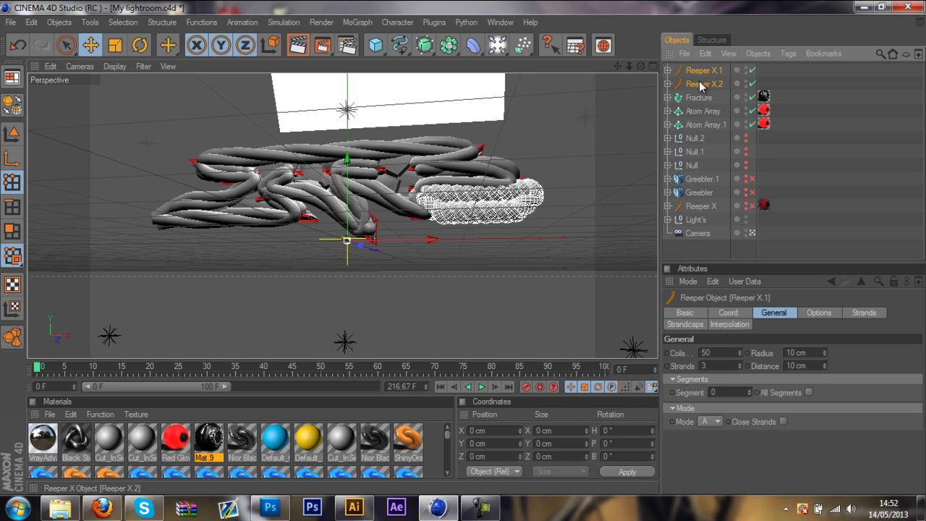
click(701, 366)
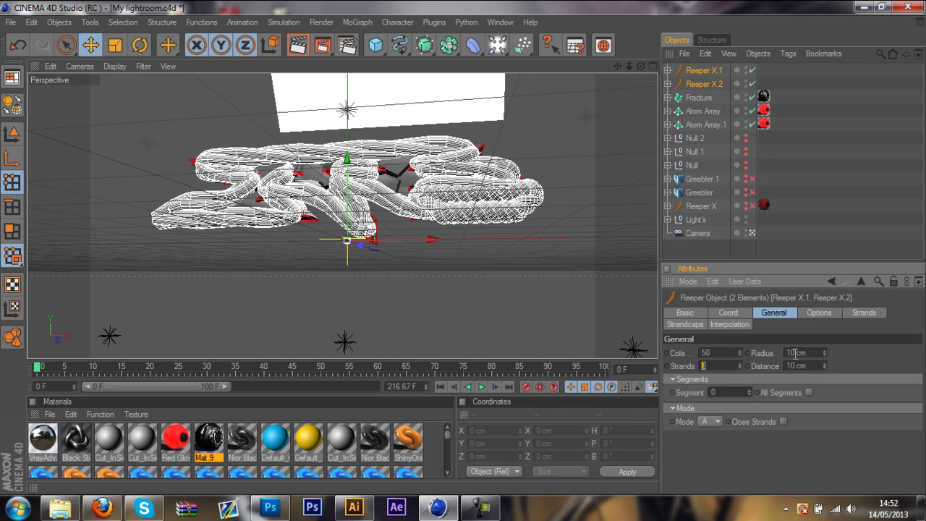
click(703, 352)
text(14)
key(Return)
double_click(731, 352)
text(5)
key(Return)
double_click(797, 352)
text(2)
key(Return)
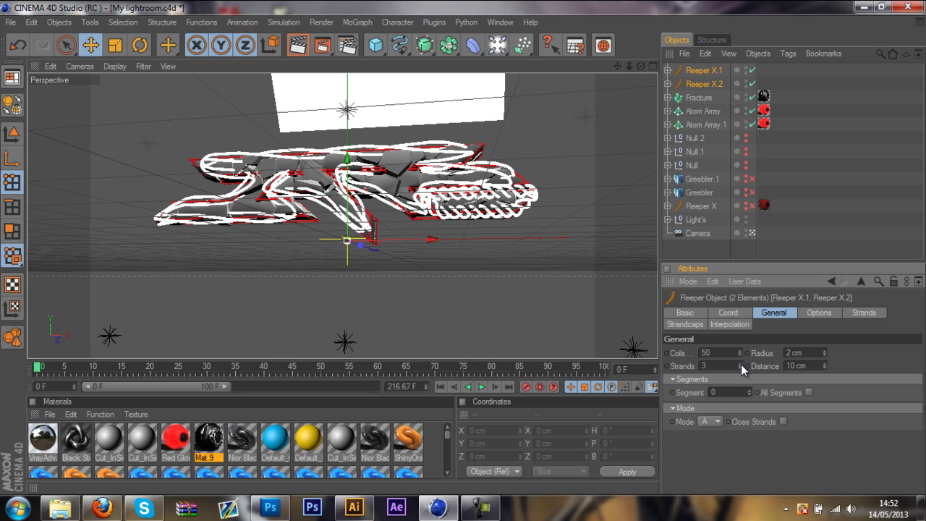
- Set both Reeper X objects to 1 strand with a distance of 20 cm
double_click(703, 366)
key(Return)
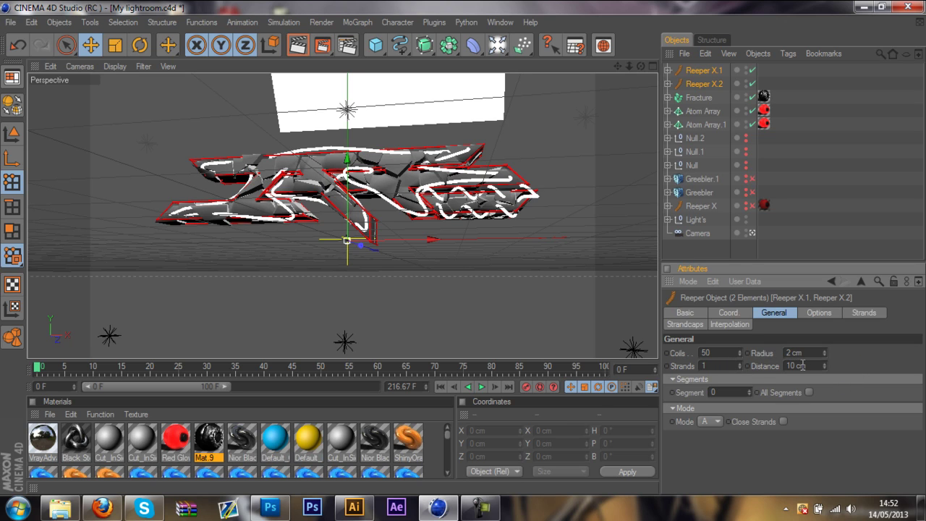
double_click(802, 365)
text(20)
key(Return)
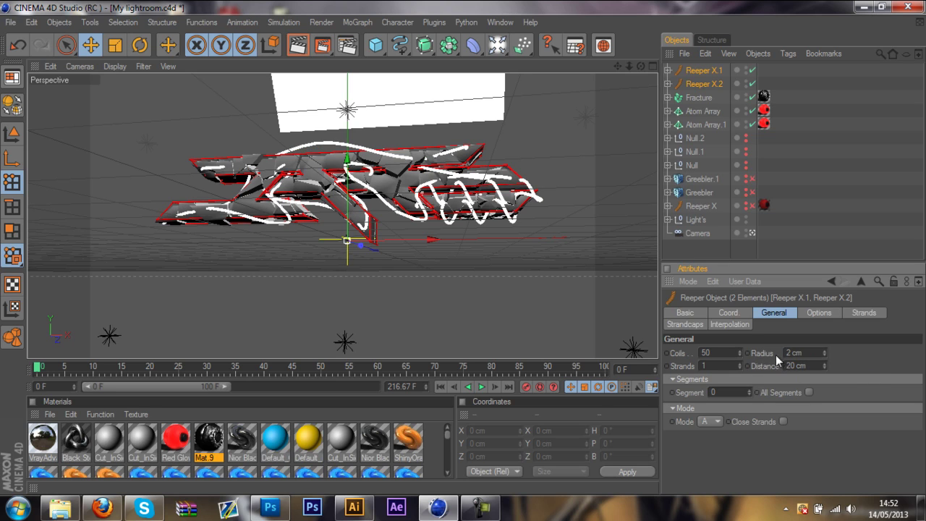
- Lower the coils of both Reeper X objects to 42
click(738, 354)
click(739, 354)
click(739, 355)
click(739, 355)
click(739, 355)
click(739, 354)
click(739, 354)
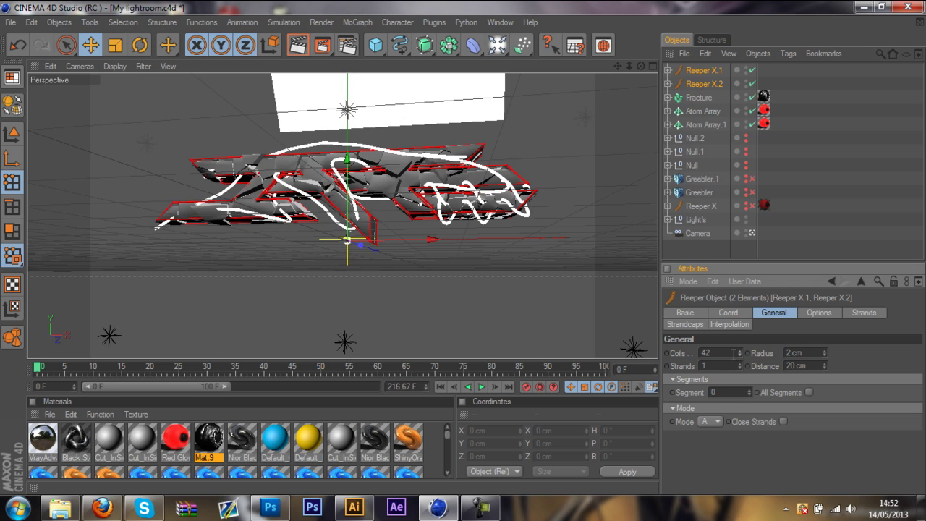
- Try 15 coils on Reeper X.1 alone and settle on 20
click(715, 84)
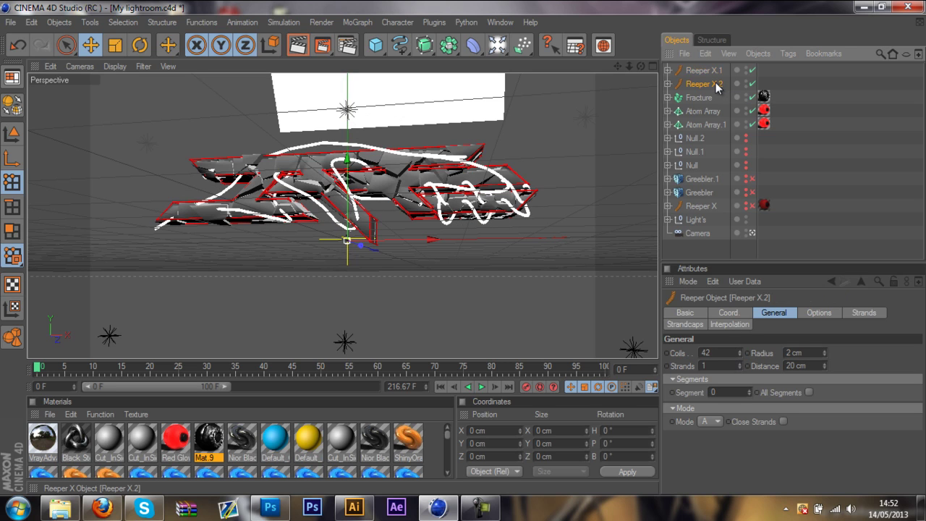
click(714, 71)
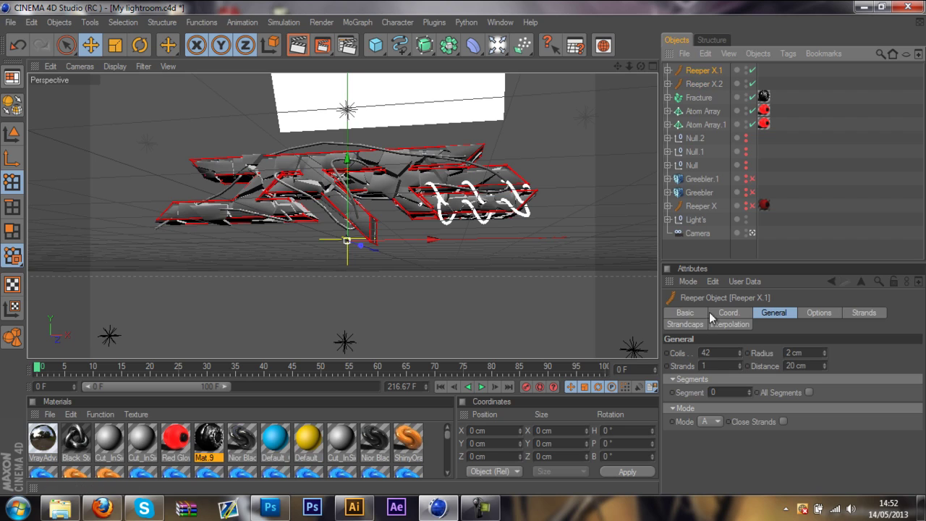
double_click(714, 351)
text(15)
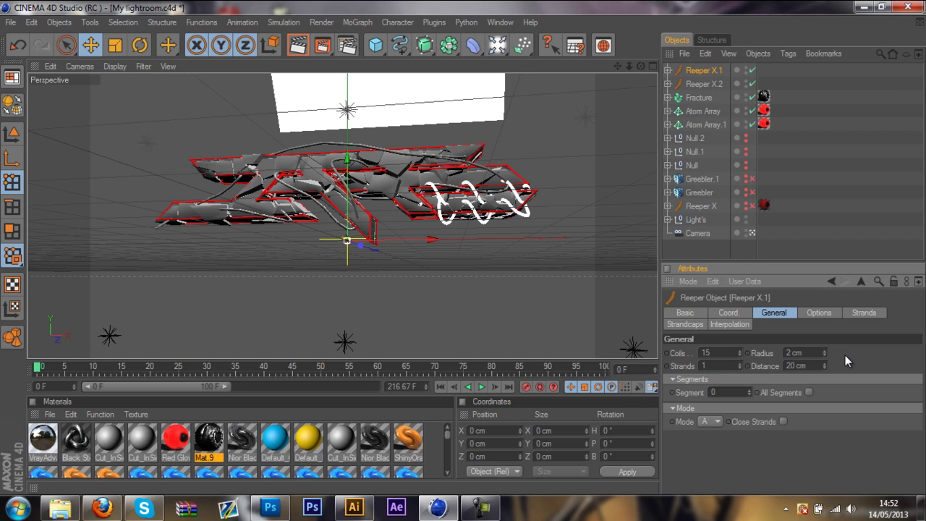
key(Return)
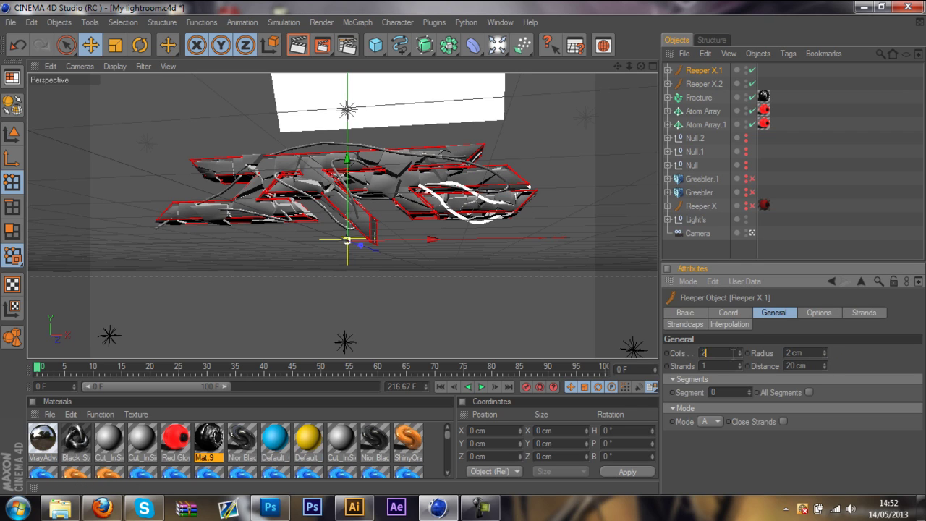
text(20)
key(Return)
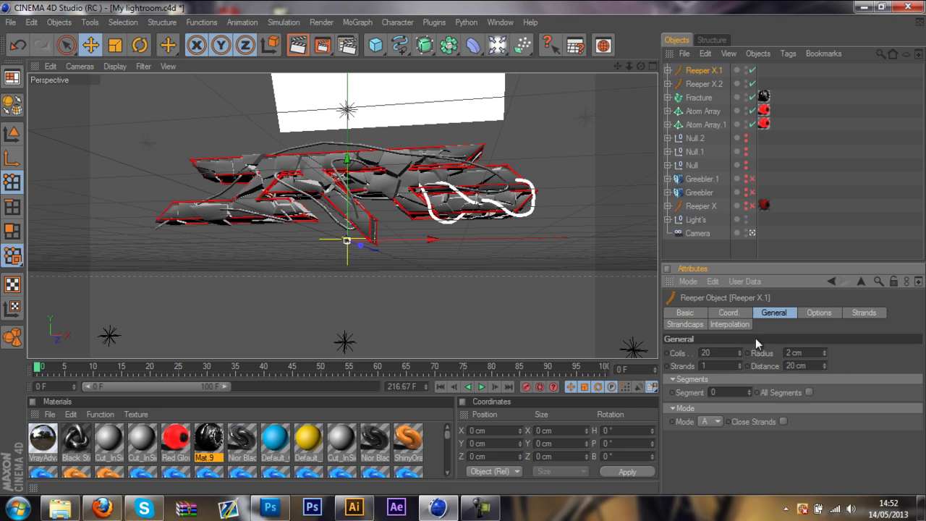
- Try coil counts of 60 and 100 on Reeper X.2
click(701, 85)
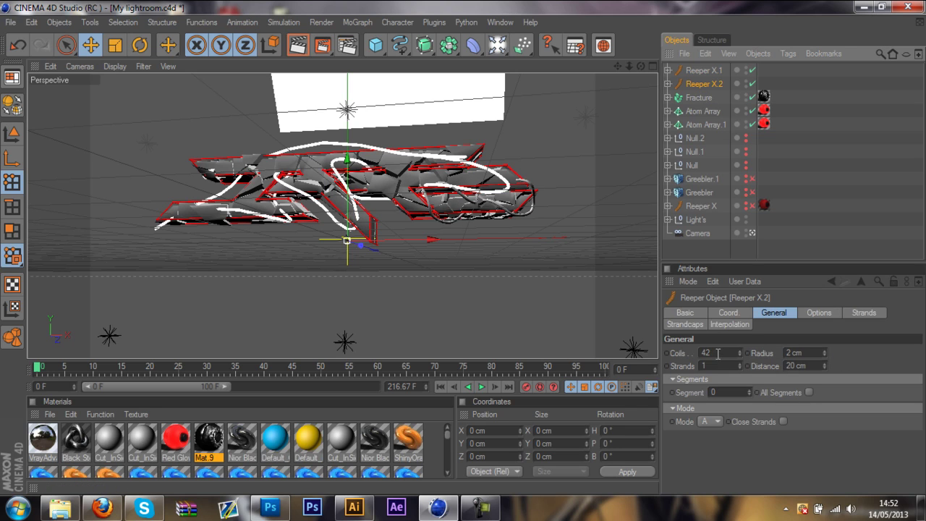
double_click(717, 353)
text(60)
key(Return)
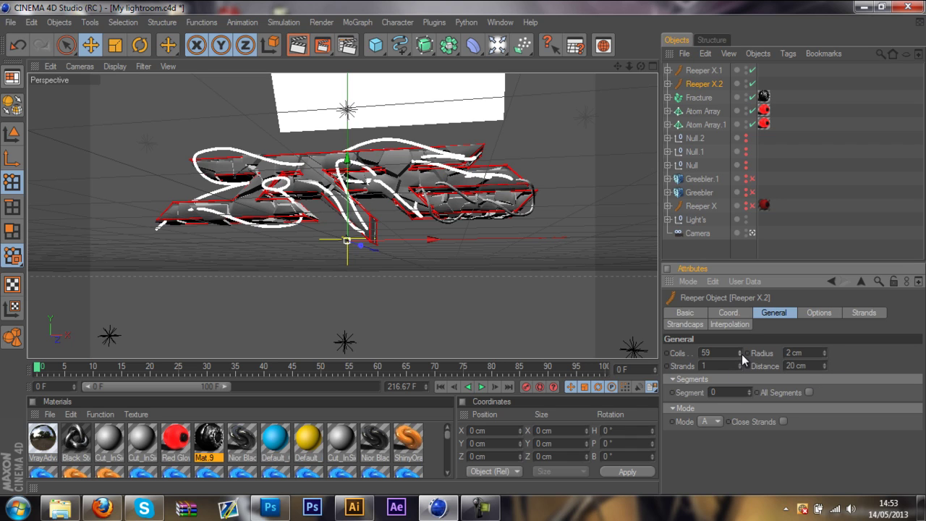
mouse_move(741, 354)
mouse_down()
mouse_move(738, 371)
mouse_move(742, 355)
mouse_move(753, 369)
mouse_move(742, 353)
mouse_move(739, 415)
mouse_move(736, 281)
mouse_move(738, 355)
mouse_up()
click(705, 353)
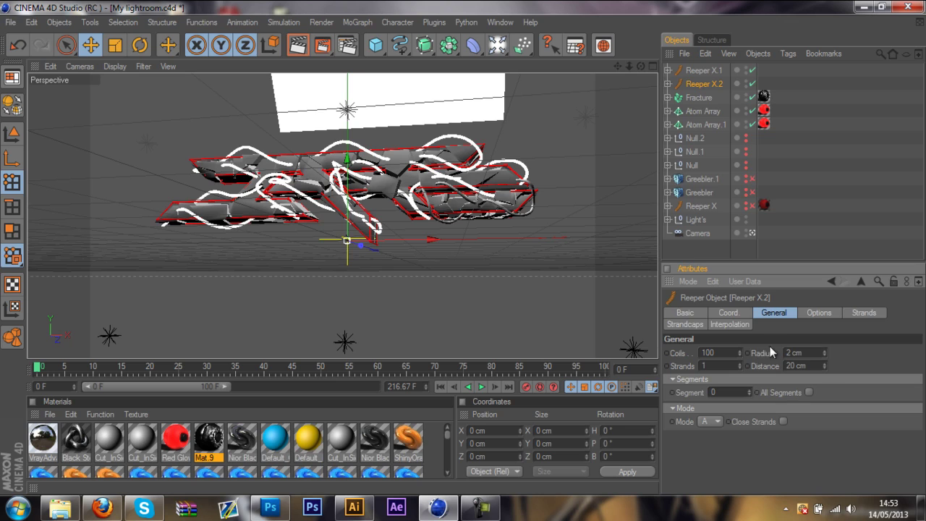
- Try 80 coils on Reeper X.2 and settle on 90
double_click(726, 352)
text(80)
key(Return)
double_click(714, 352)
text(90)
key(Return)
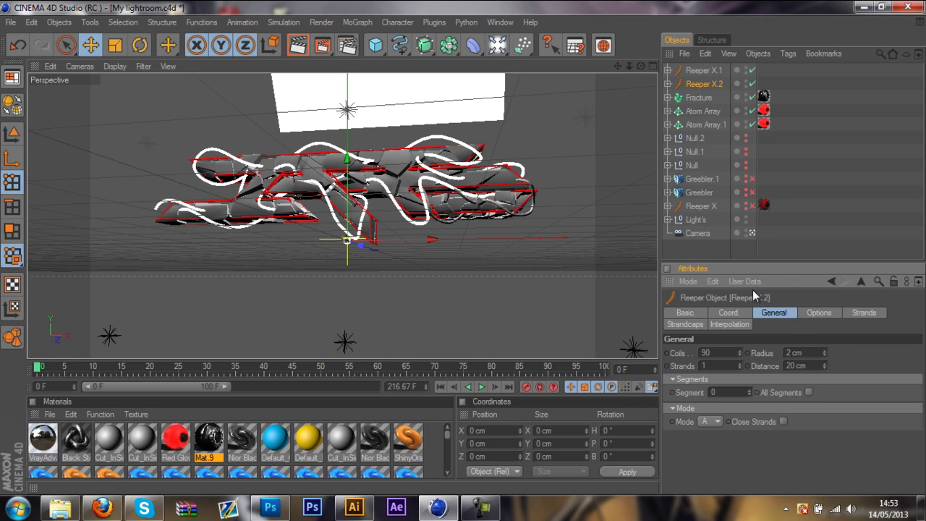
click(702, 70)
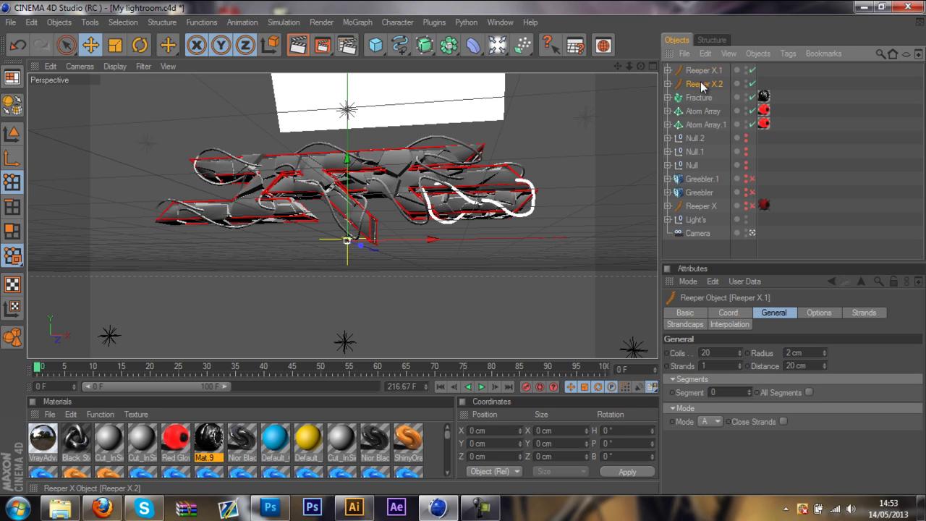
click(702, 84)
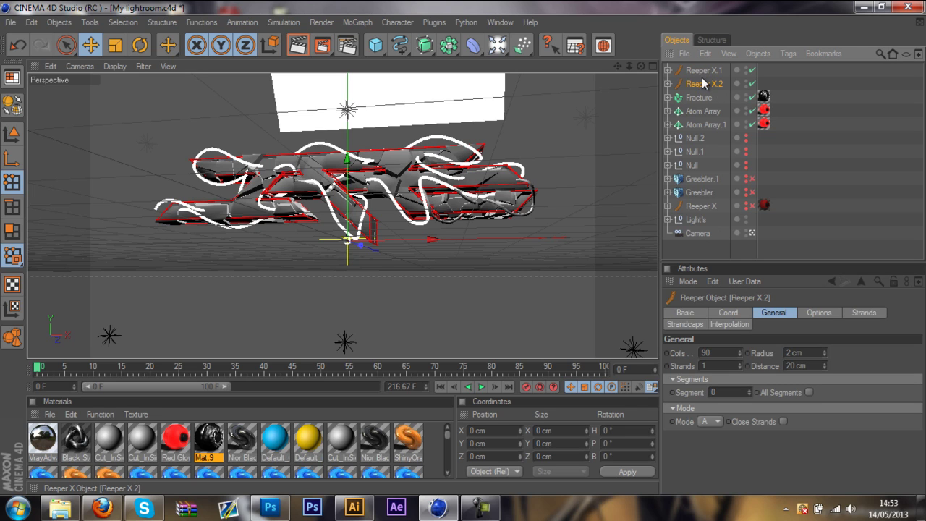
click(702, 71)
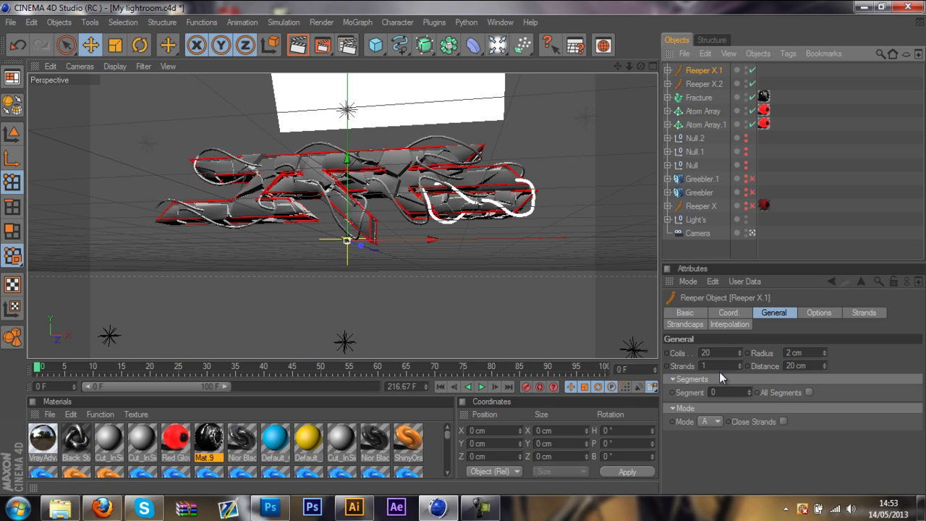
click(701, 84)
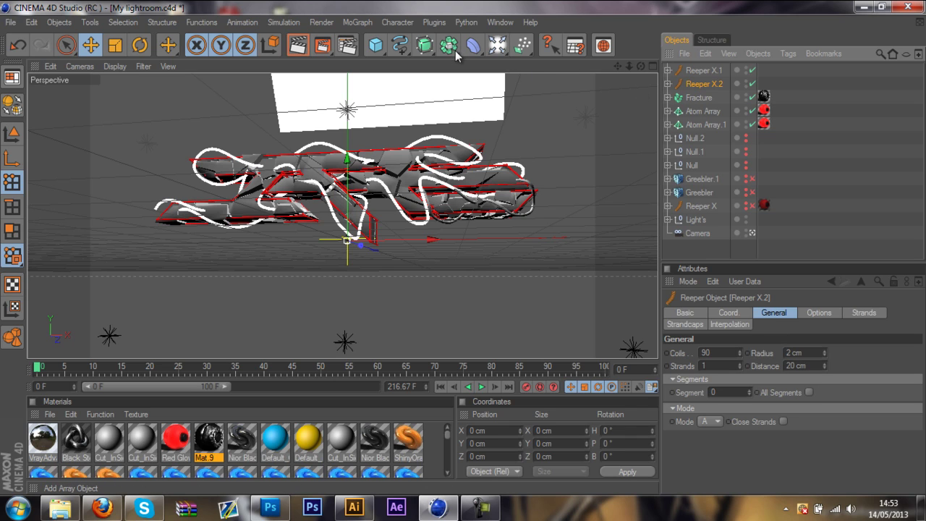
- Add an Atom Array, duplicate it, and place Reeper X.1 in one and Reeper X.2 in the other
drag(448, 45, 600, 108)
mouse_move(706, 75)
ctrl+mouse_down()
mouse_move(715, 91)
mouse_move(700, 99)
mouse_move(698, 68)
ctrl+mouse_up()
drag(700, 114, 702, 98)
click(667, 97)
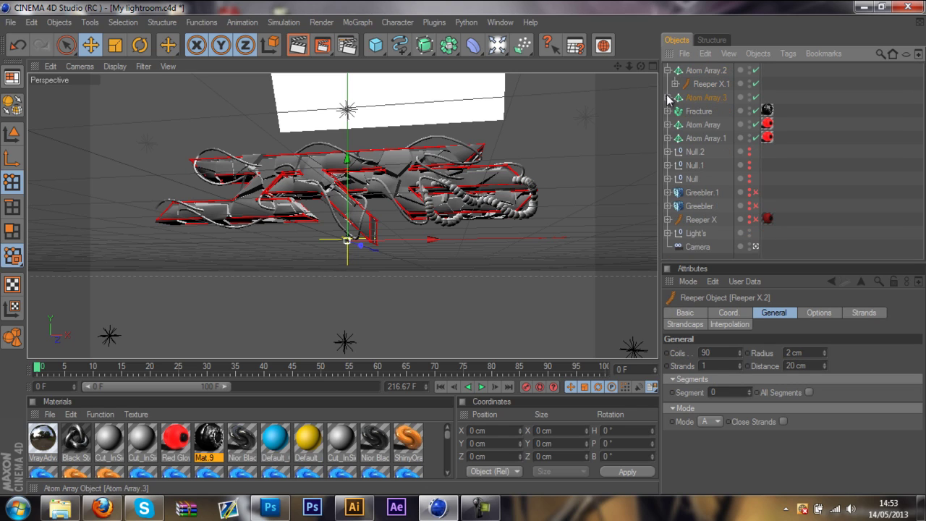
click(667, 70)
- Set the cylinder radius to 1.99 cm and the sphere radius to 2 cm on both new Atom Arrays
click(699, 70)
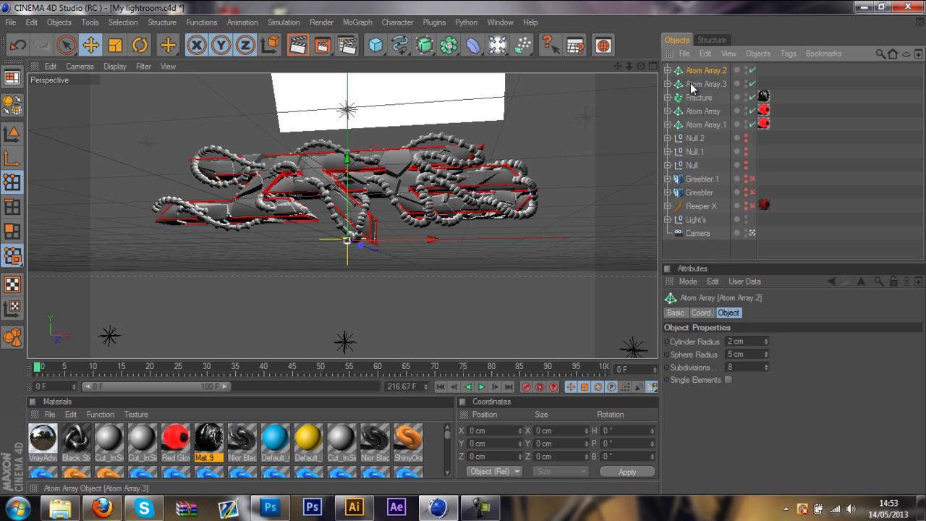
ctrl+click(701, 83)
key(Return)
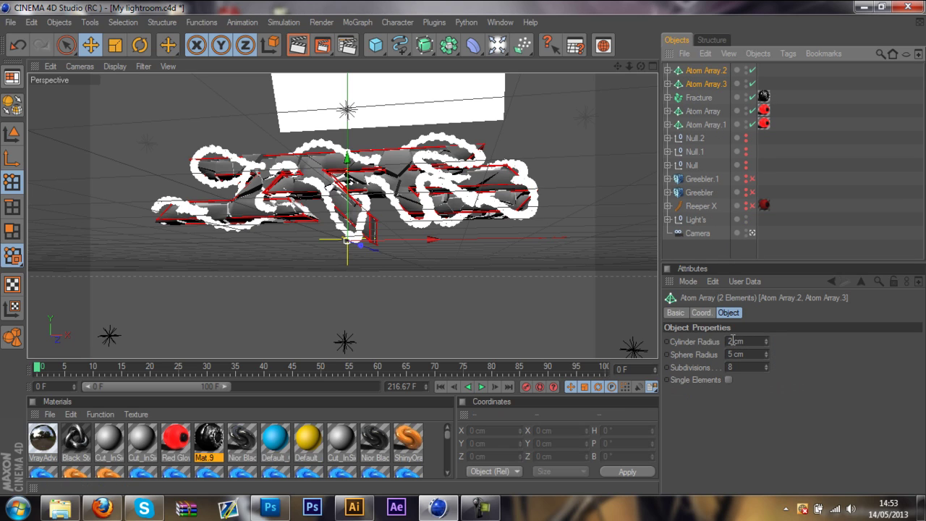
click(732, 341)
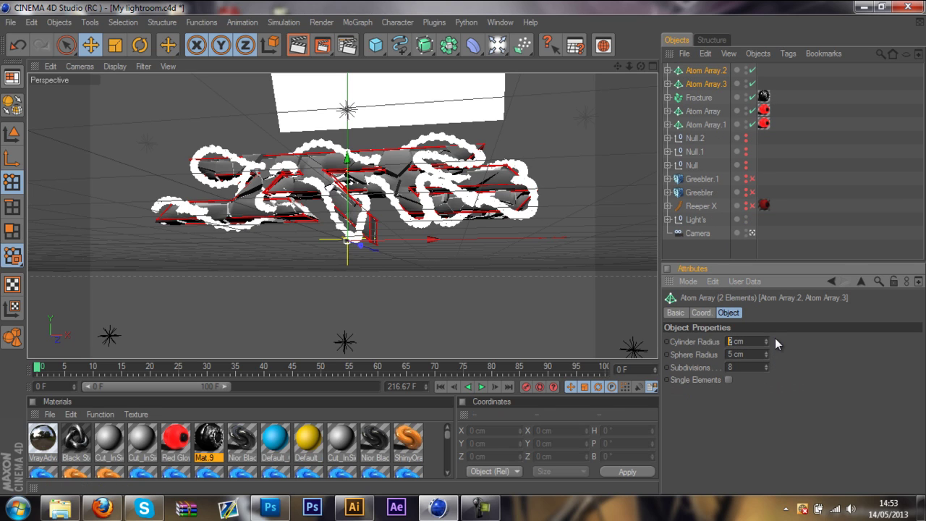
text(1.99)
key(Return)
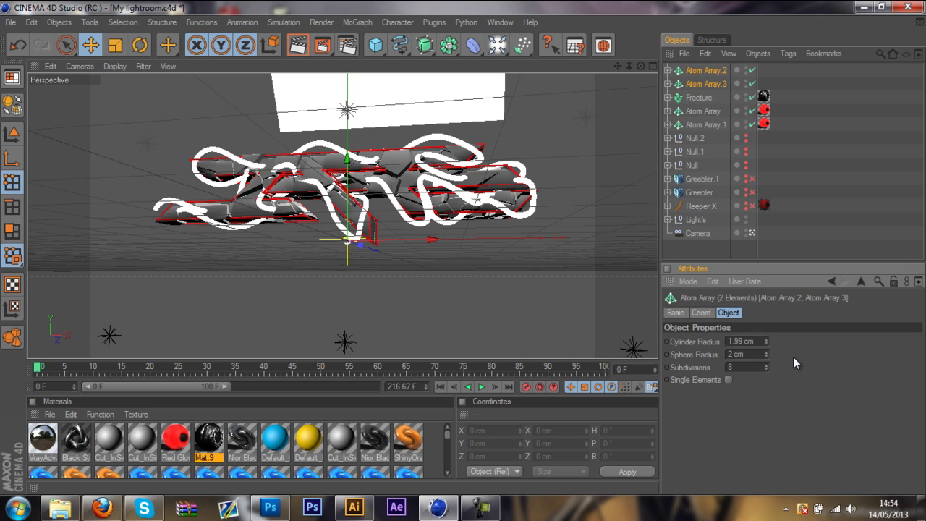
click(782, 220)
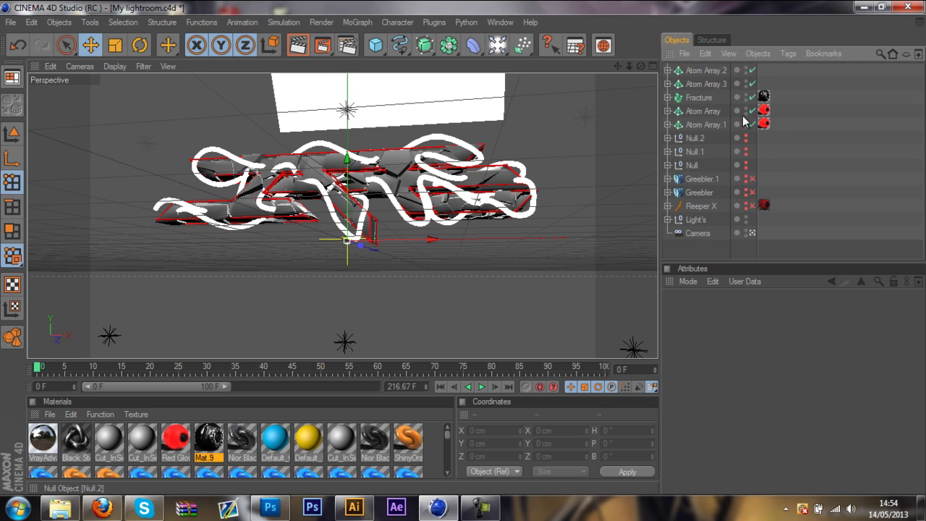
- Reduce the sphere radius of Atom Array.2 and Atom Array.3 to 1 cm and deselect them
click(711, 84)
ctrl+click(705, 70)
click(729, 353)
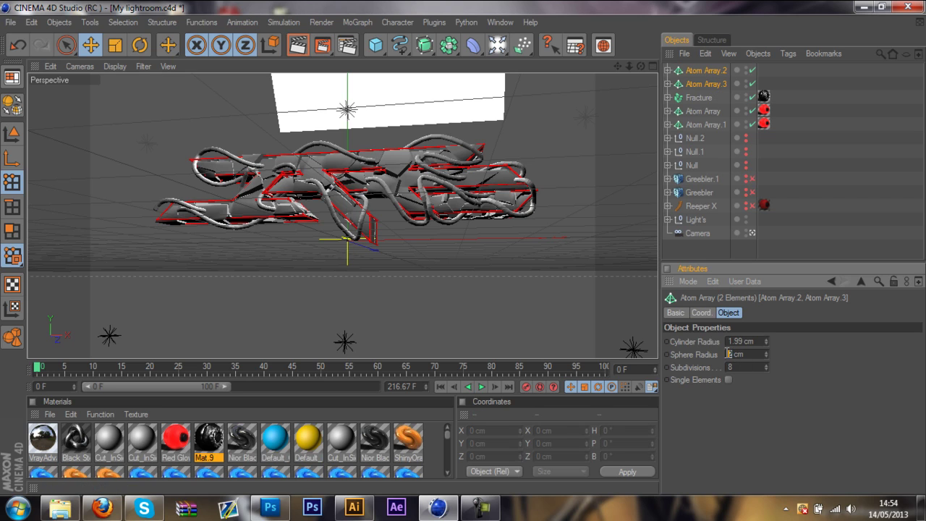
text(1)
key(Return)
click(773, 250)
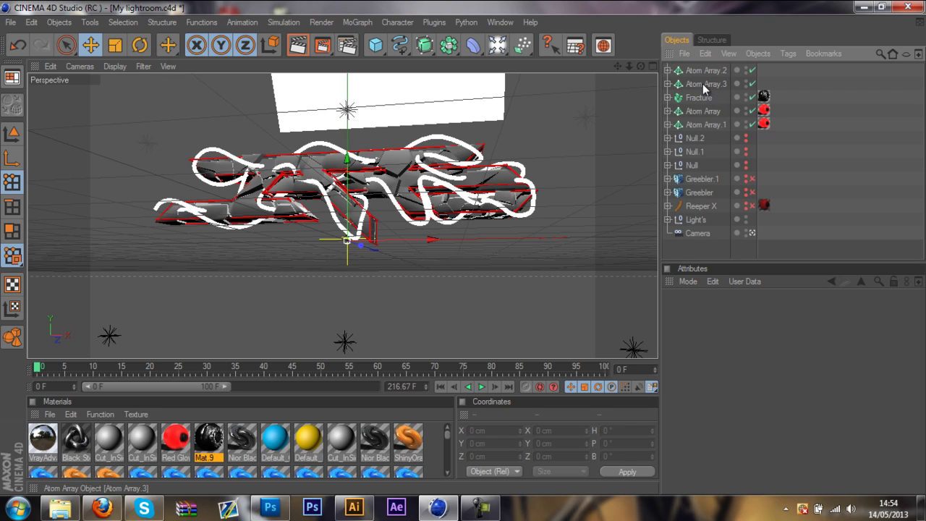
- Set both the cylinder radius and the sphere radius of Atom Array.2 and Atom Array.3 to 2 cm and deselect them
click(703, 84)
ctrl+click(700, 71)
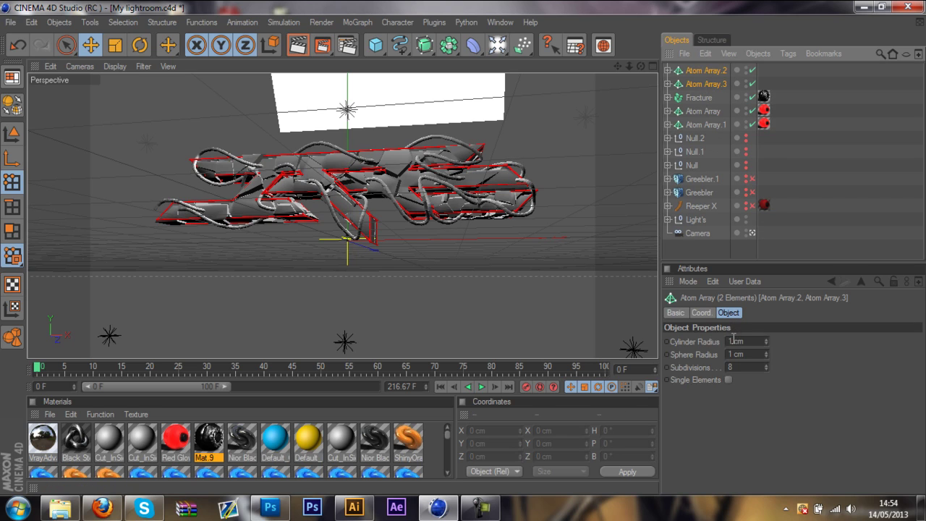
double_click(733, 340)
double_click(731, 355)
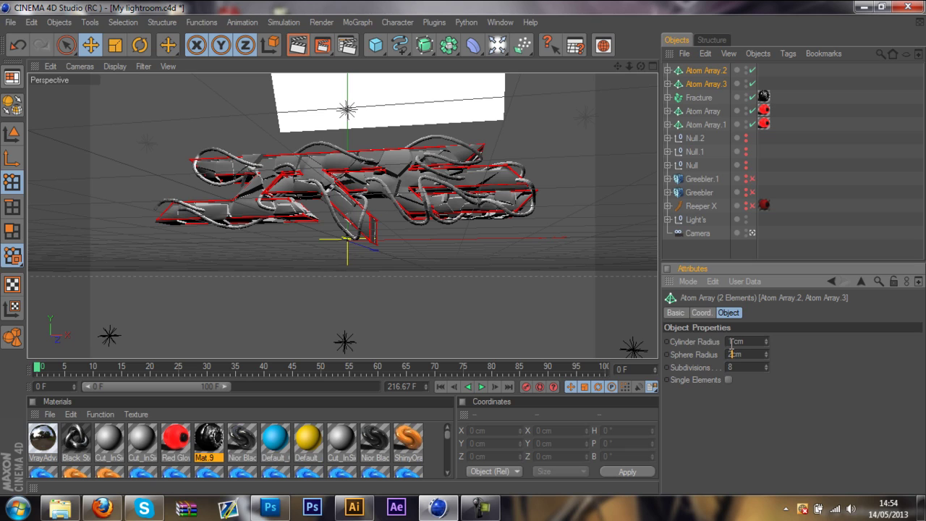
double_click(729, 341)
text(2)
click(759, 245)
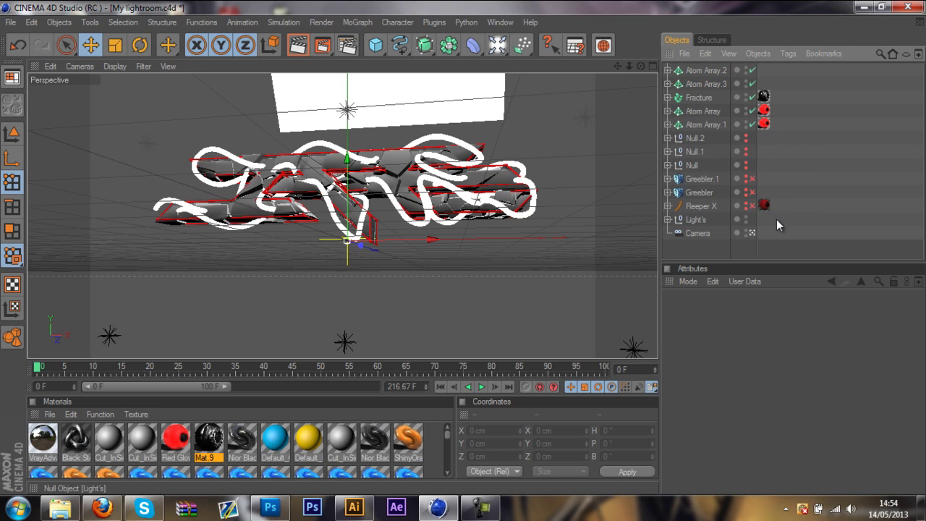
- Set the sphere radius of Atom Array.2 to 3 cm
click(700, 84)
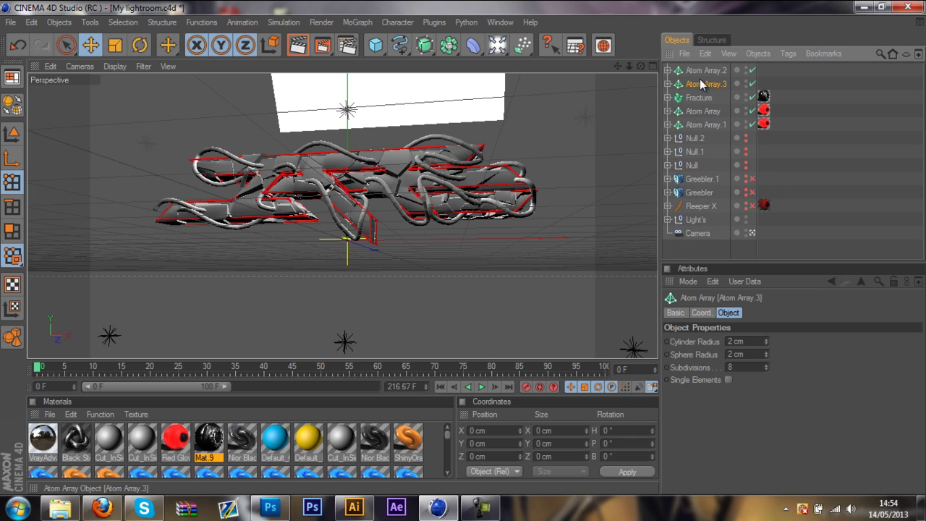
ctrl+click(700, 73)
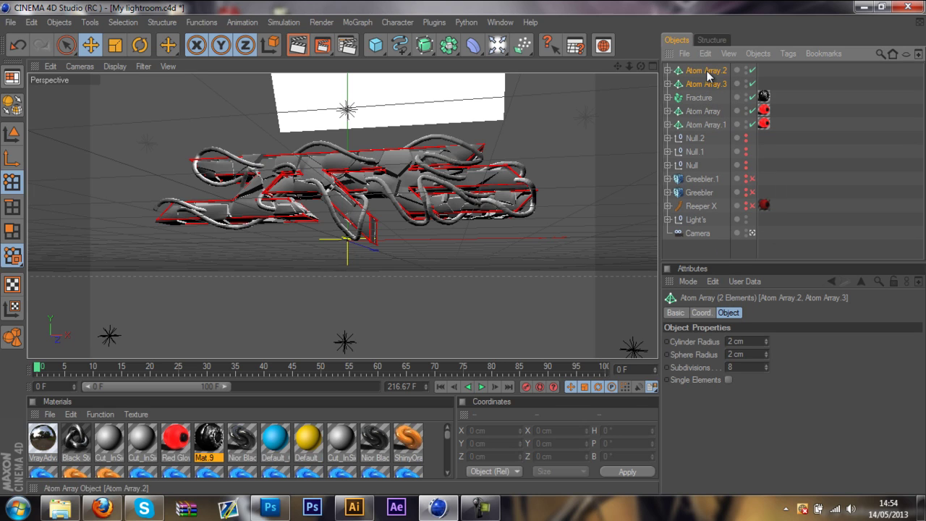
click(706, 71)
double_click(732, 341)
text(3)
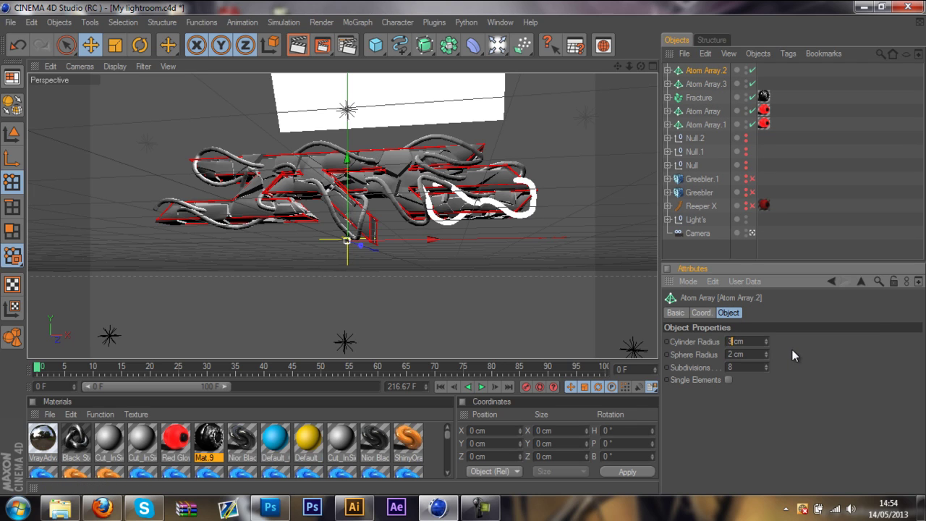
key(Escape)
text(3)
- Set the sphere radius of Atom Array.3 to 3 cm and apply the Red Glow material to Atom Array.2 and Atom Array.3
click(694, 79)
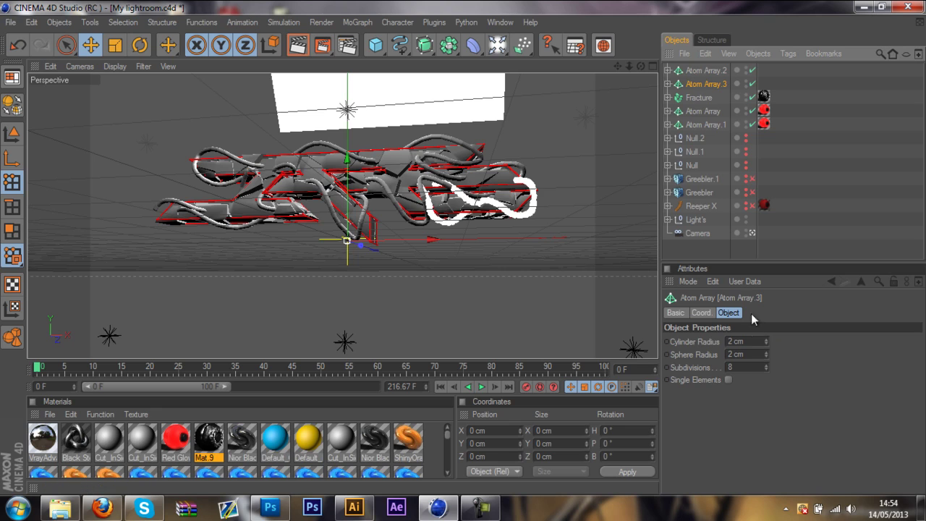
click(733, 354)
key(BackSpace)
text(3)
key(Return)
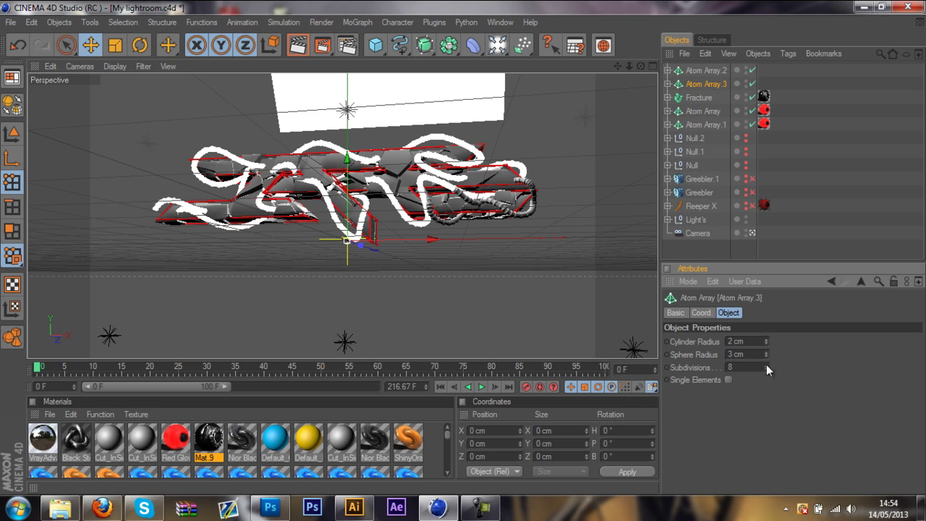
click(805, 257)
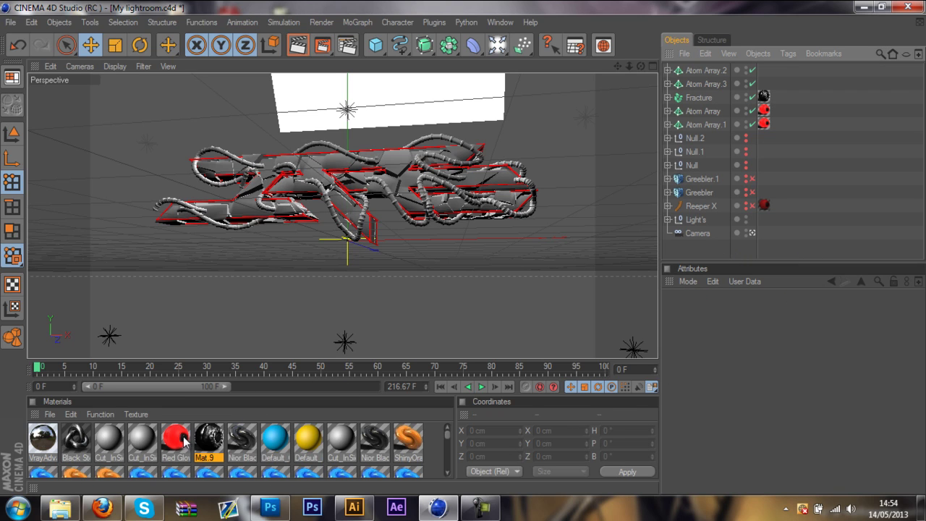
mouse_move(177, 443)
mouse_down()
mouse_move(703, 91)
mouse_move(764, 84)
mouse_move(764, 70)
mouse_up()
- Switch to the DLv2.c4d scene and copy its micro eats hay, GLOW and four Mat materials
click(499, 22)
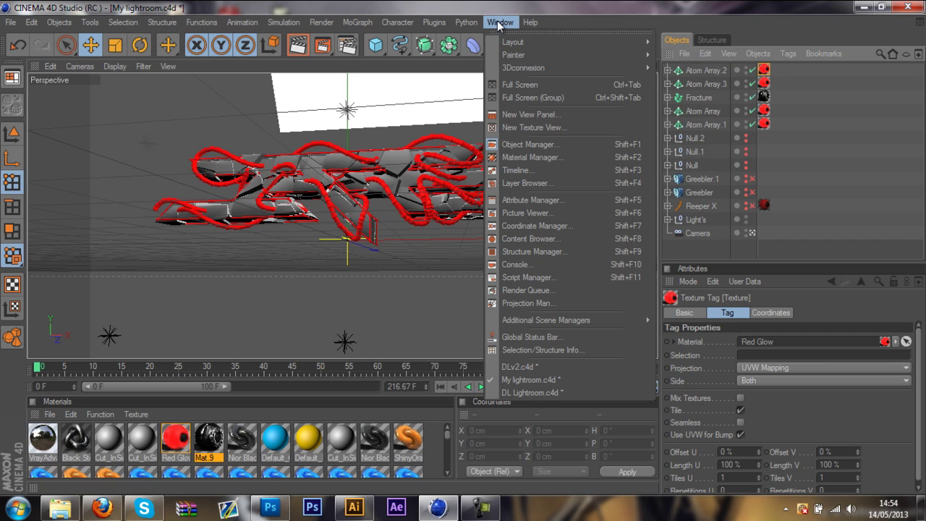
click(518, 394)
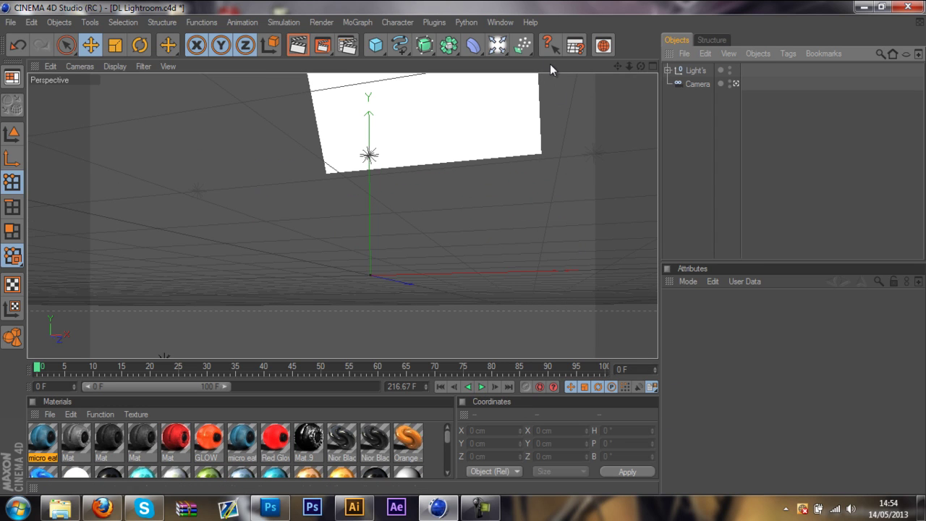
click(499, 22)
click(515, 379)
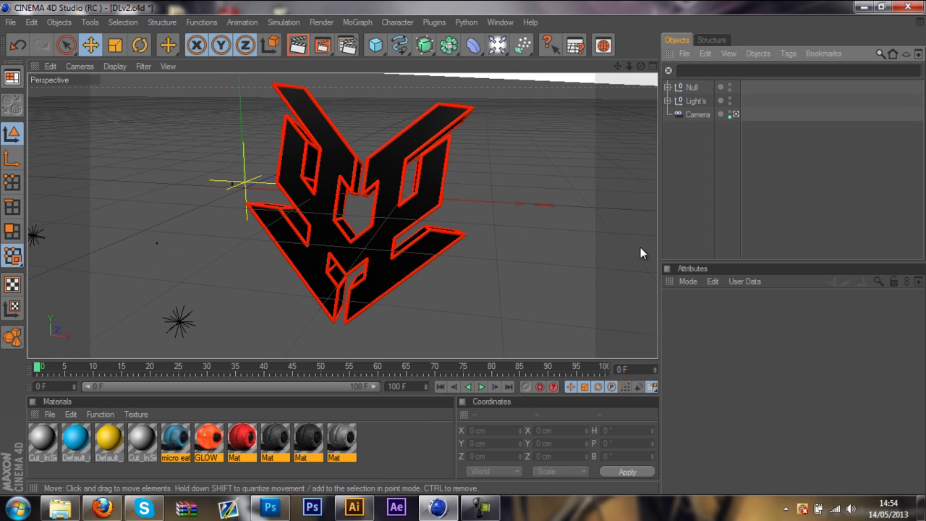
click(345, 446)
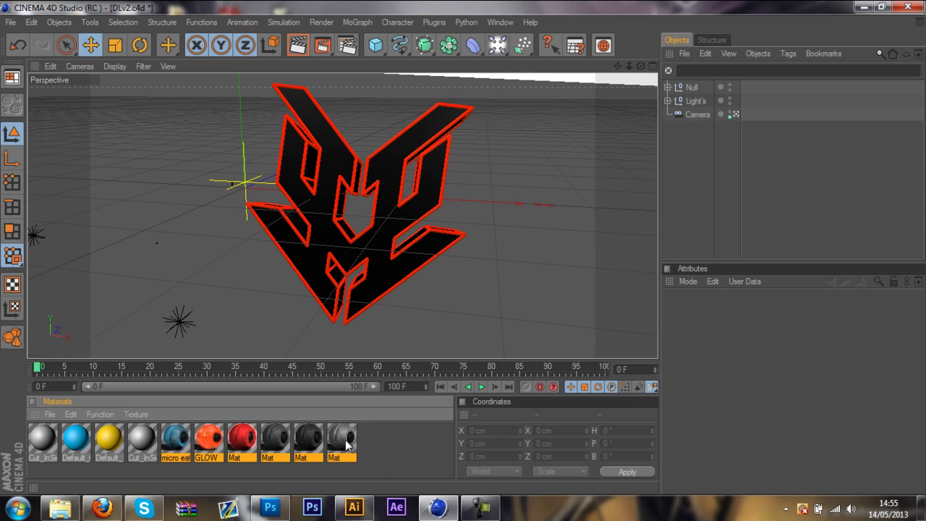
drag(372, 450, 209, 444)
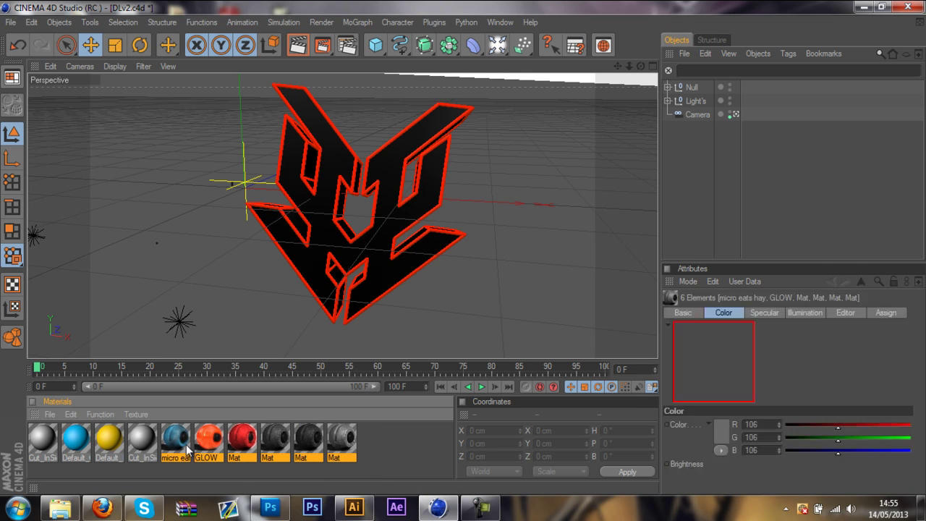
- Return to the My lightroom.c4d scene and paste the six copied materials into it
click(506, 23)
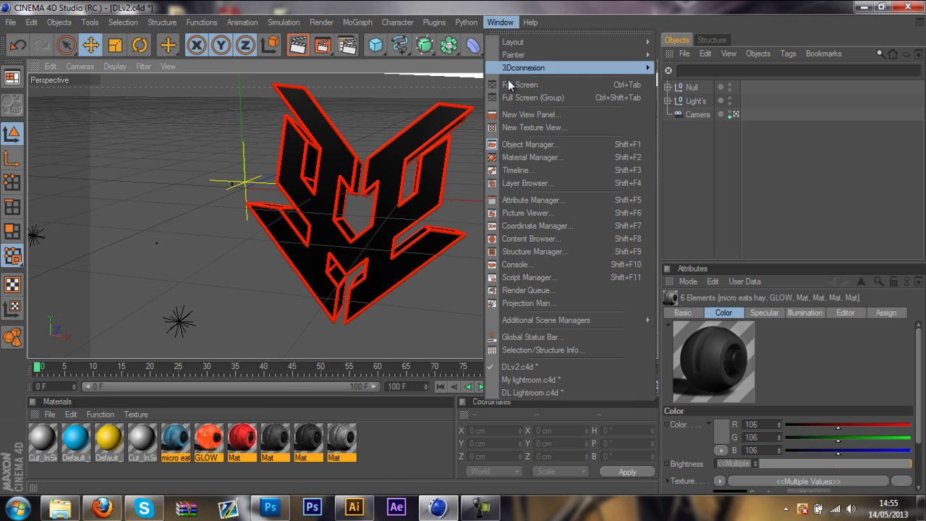
click(525, 388)
click(537, 379)
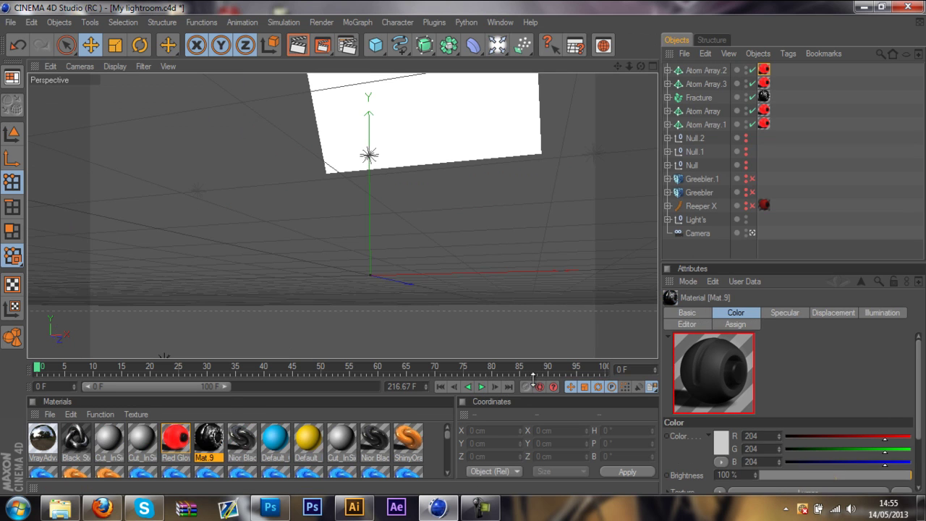
key(ctrl+v)
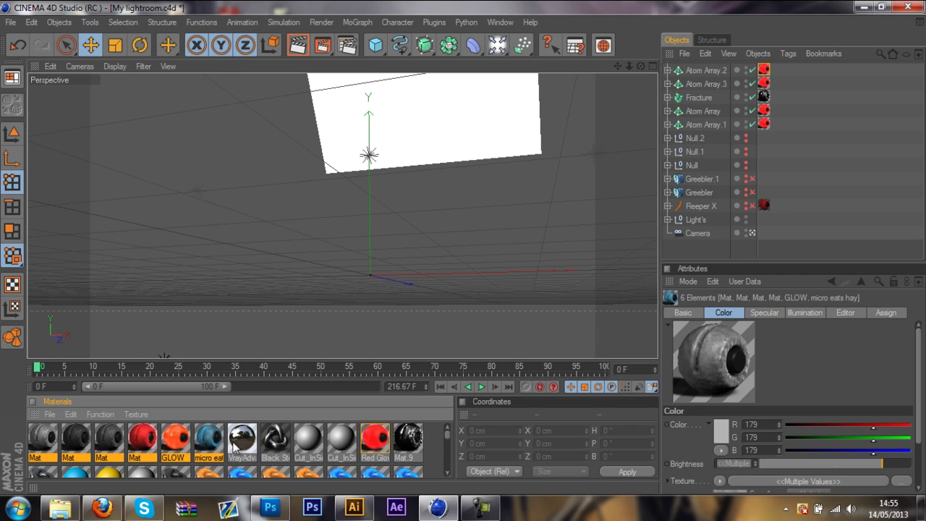
- Apply the pasted black Mat material to the Fracture object and to all the pieces inside it, and collapse its hierarchy
click(175, 441)
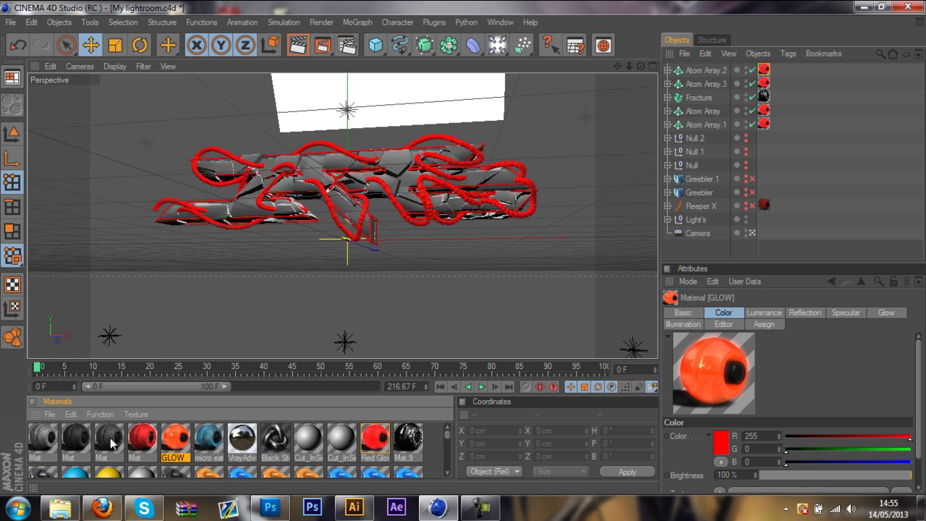
drag(80, 440, 695, 97)
click(668, 97)
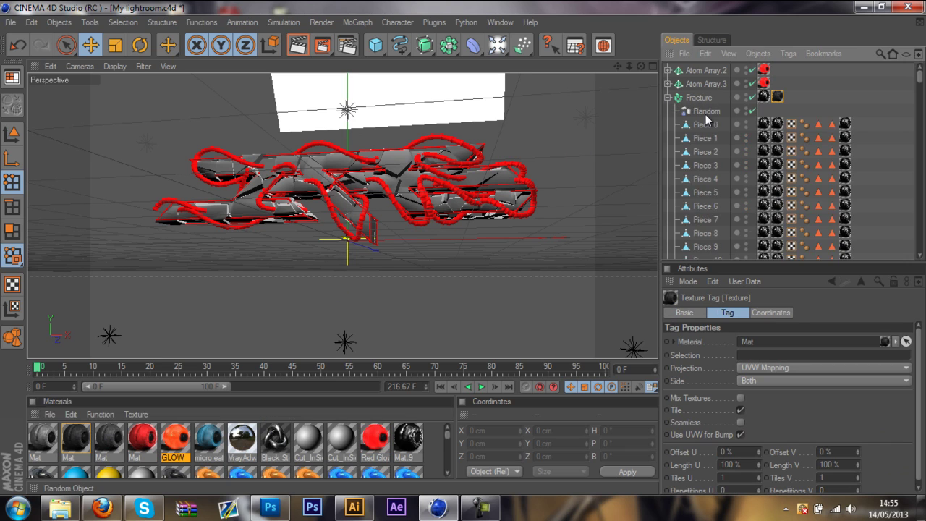
click(703, 124)
drag(919, 75, 919, 246)
shift+click(702, 117)
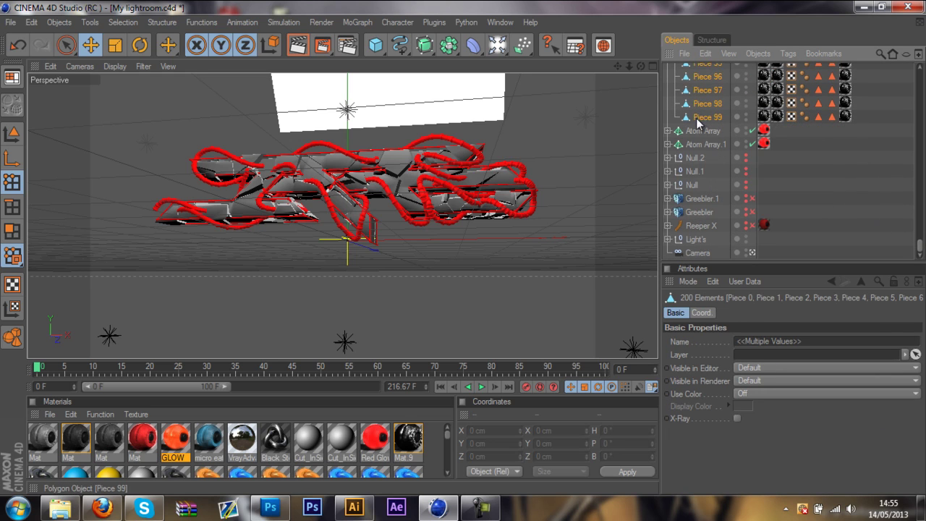
right_click(85, 437)
click(98, 313)
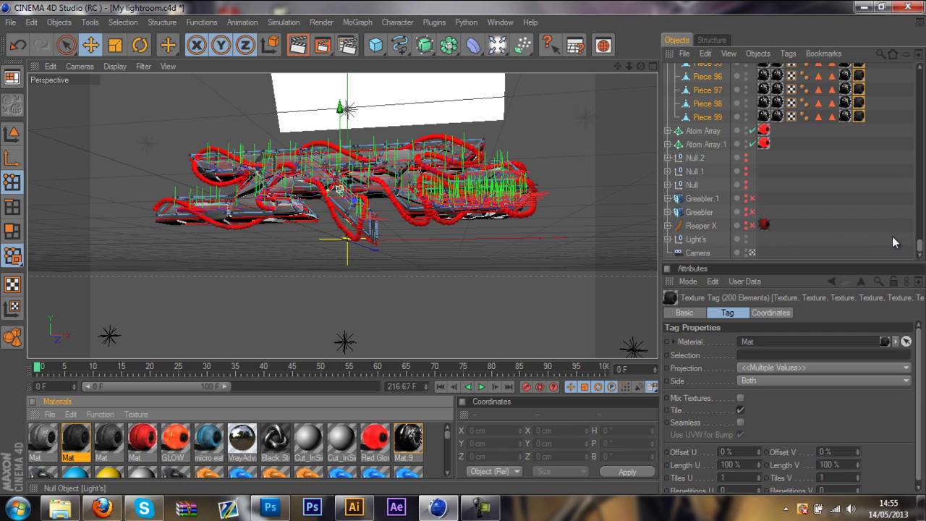
drag(920, 246, 922, 75)
click(668, 98)
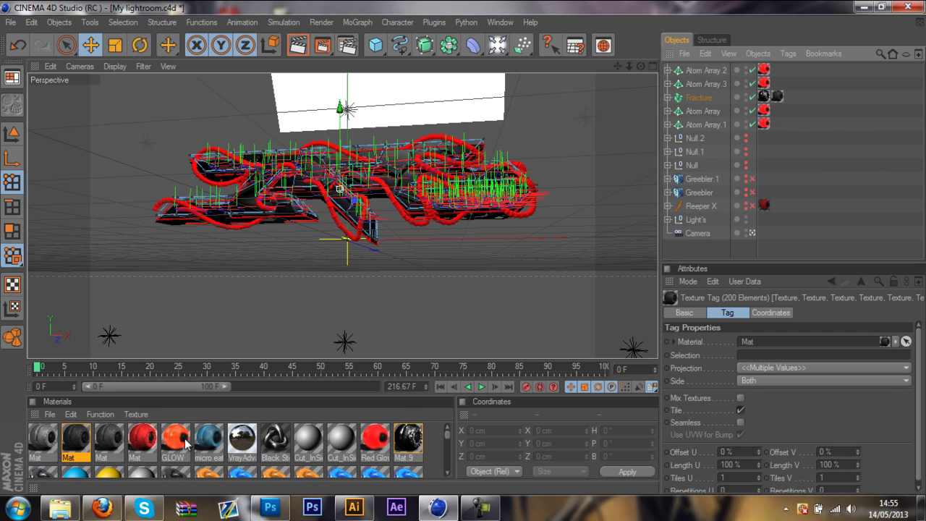
- Apply the GLOW material to all four Atom Arrays, deselect everything and render the view
drag(186, 442, 768, 128)
click(791, 154)
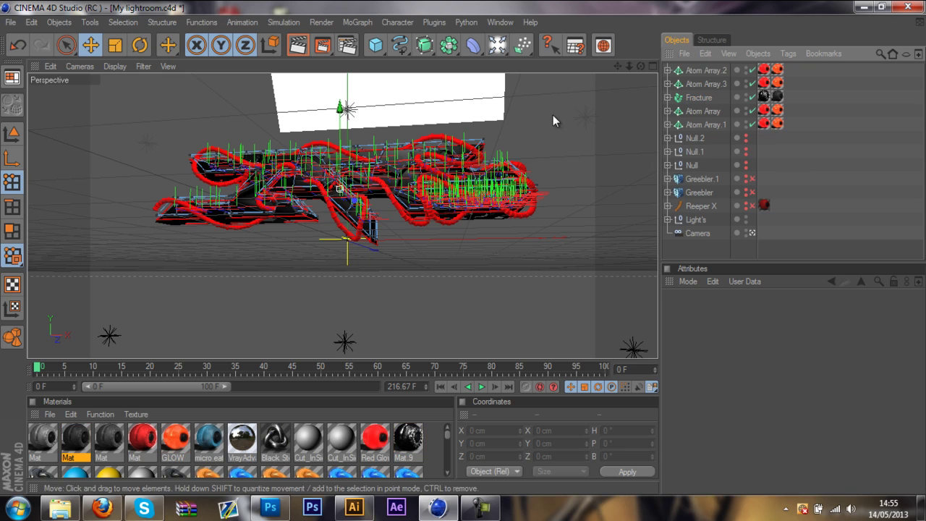
click(298, 46)
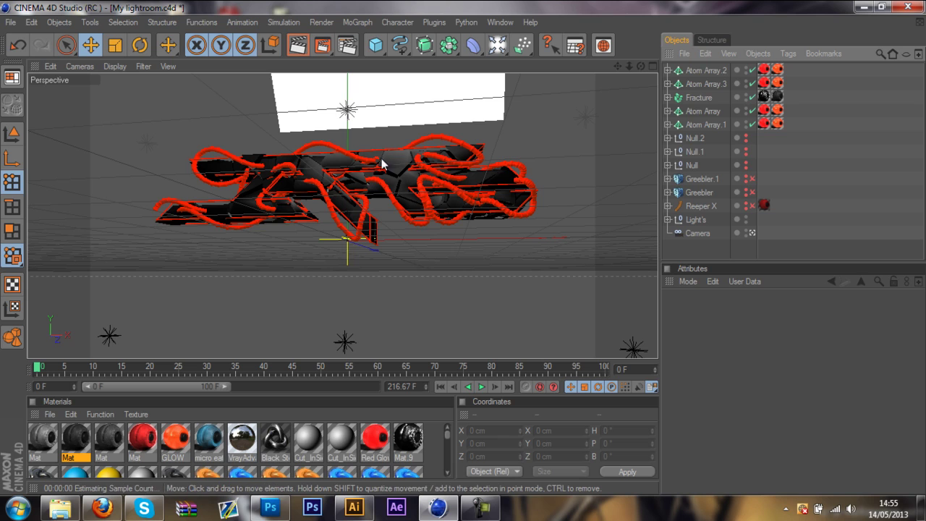
click(479, 509)
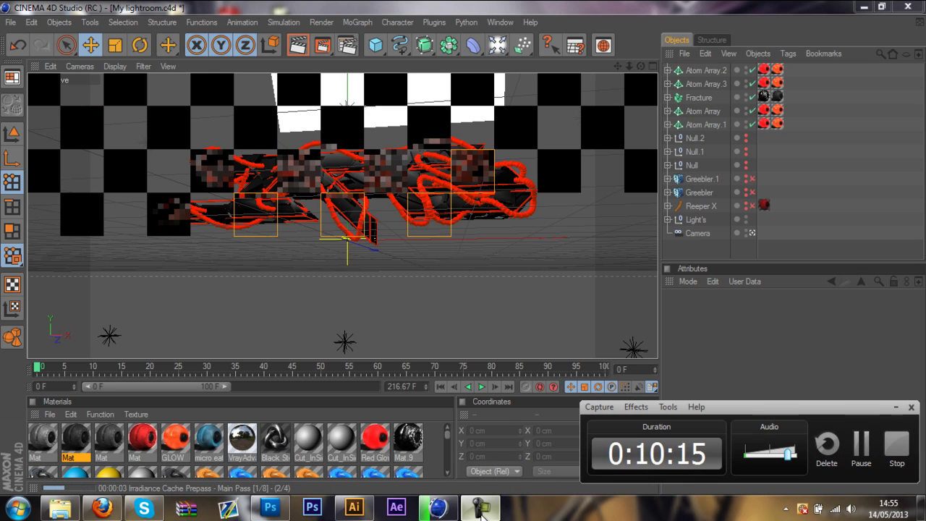
click(480, 510)
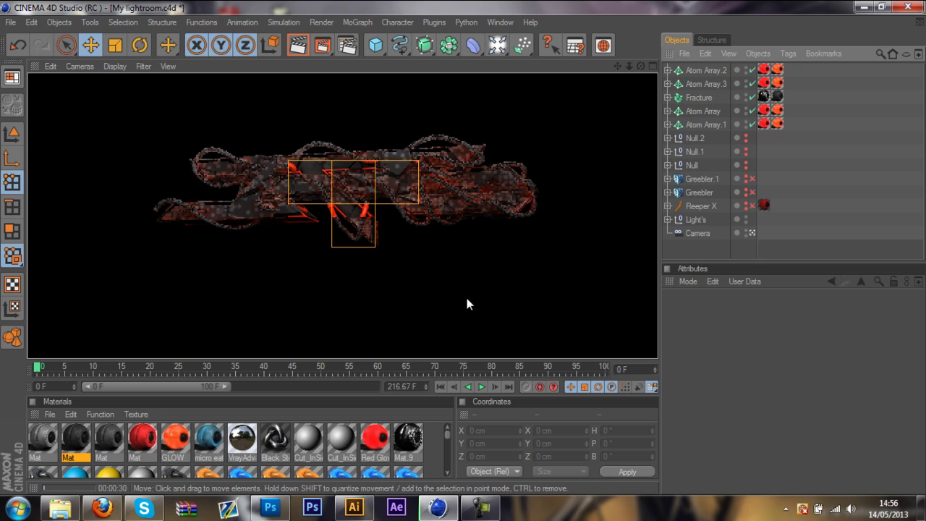
click(481, 508)
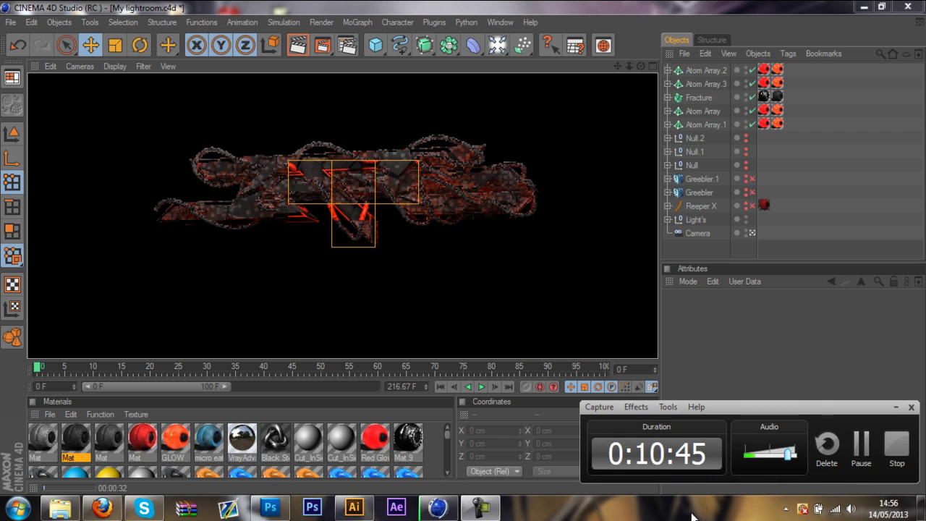
click(870, 445)
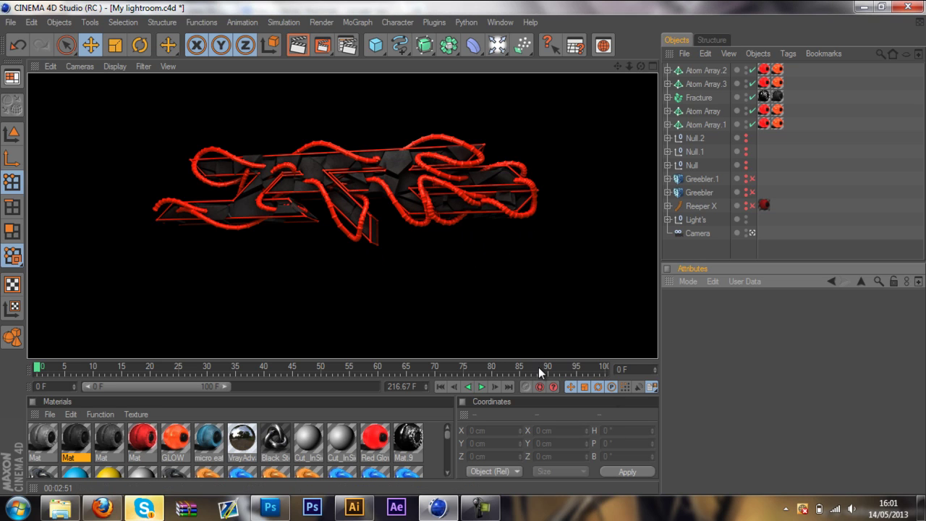
click(480, 508)
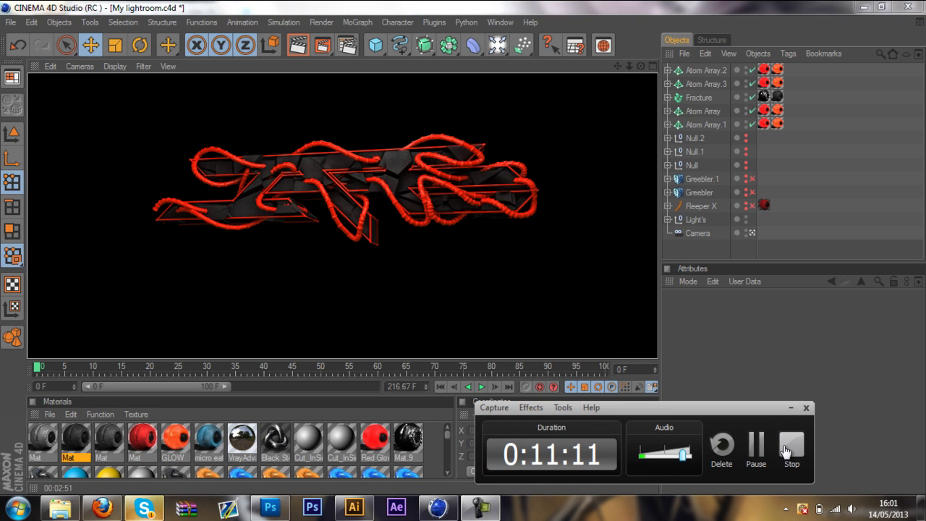